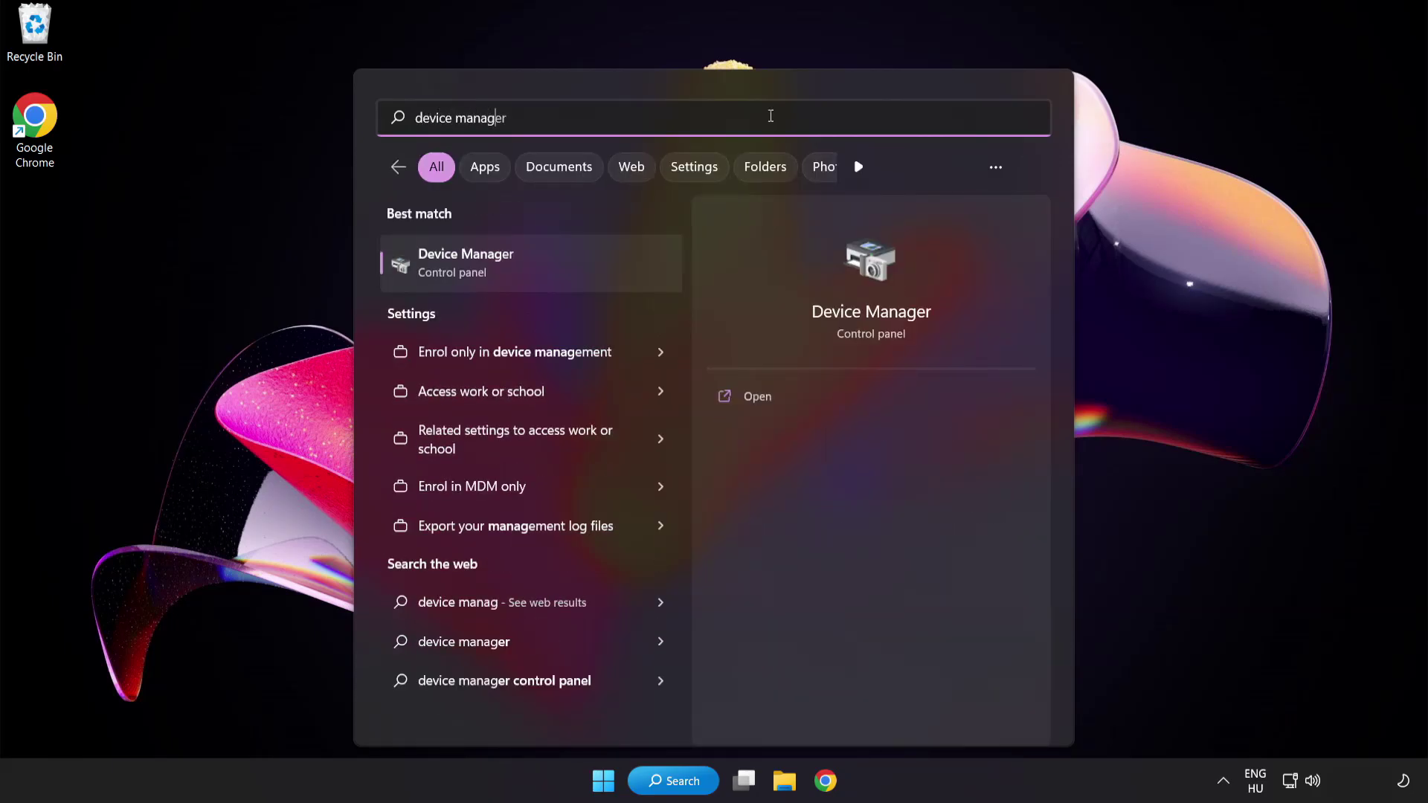
# - Find and open Device Manager through Windows search, and expand the Display adapters category
pyautogui.write('er')
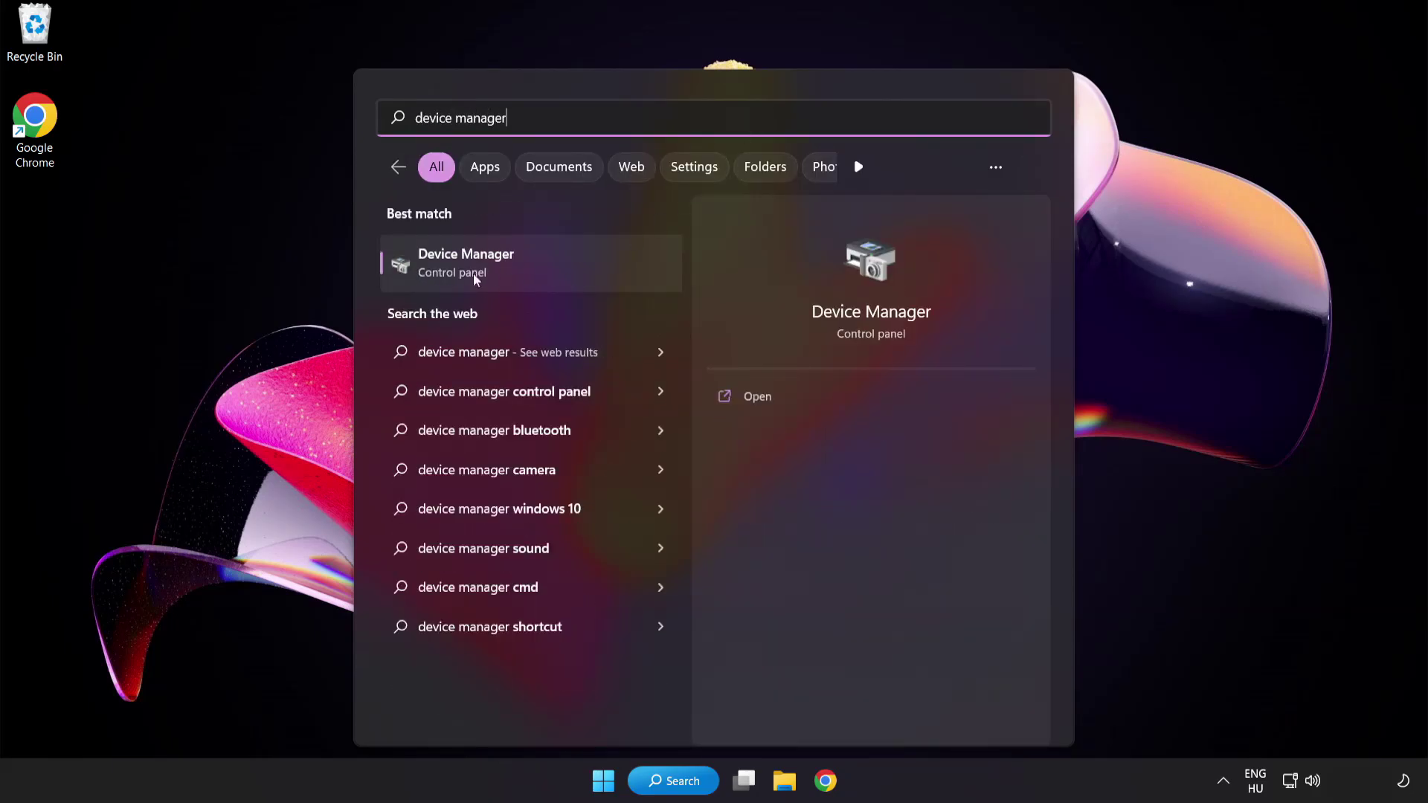
pyautogui.click(571, 272)
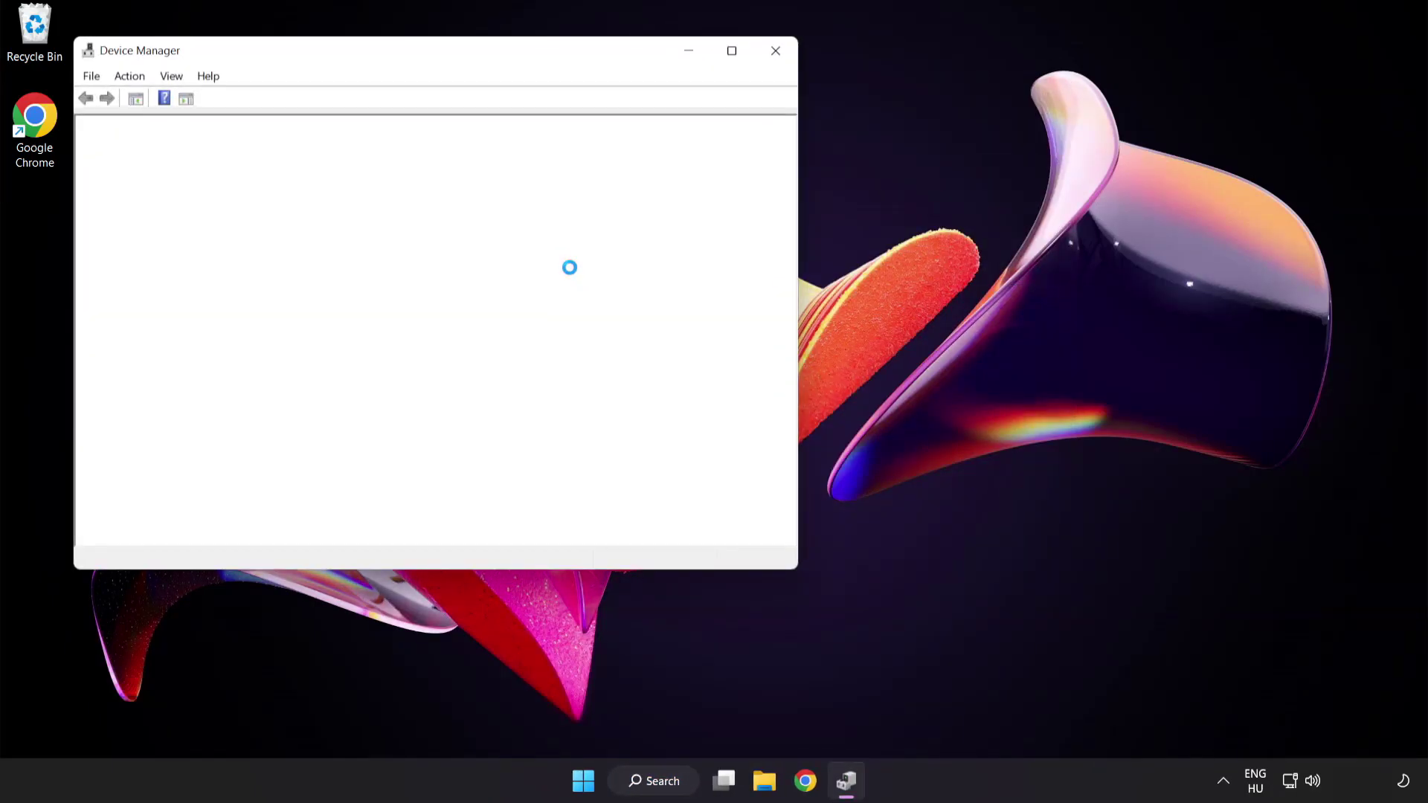
pyautogui.moveTo(460, 58); pyautogui.dragTo(699, 148)
pyautogui.click(383, 302)
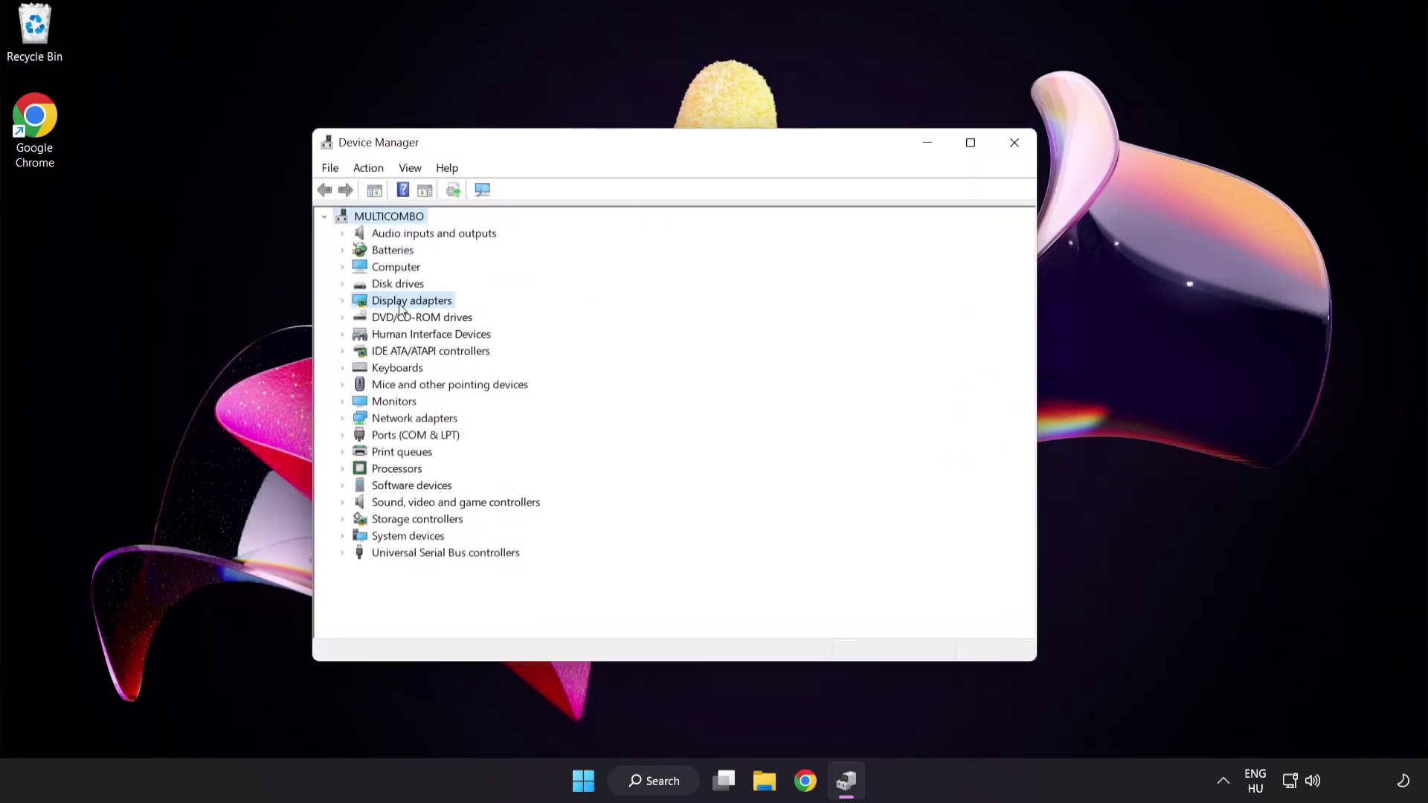
pyautogui.click(342, 301)
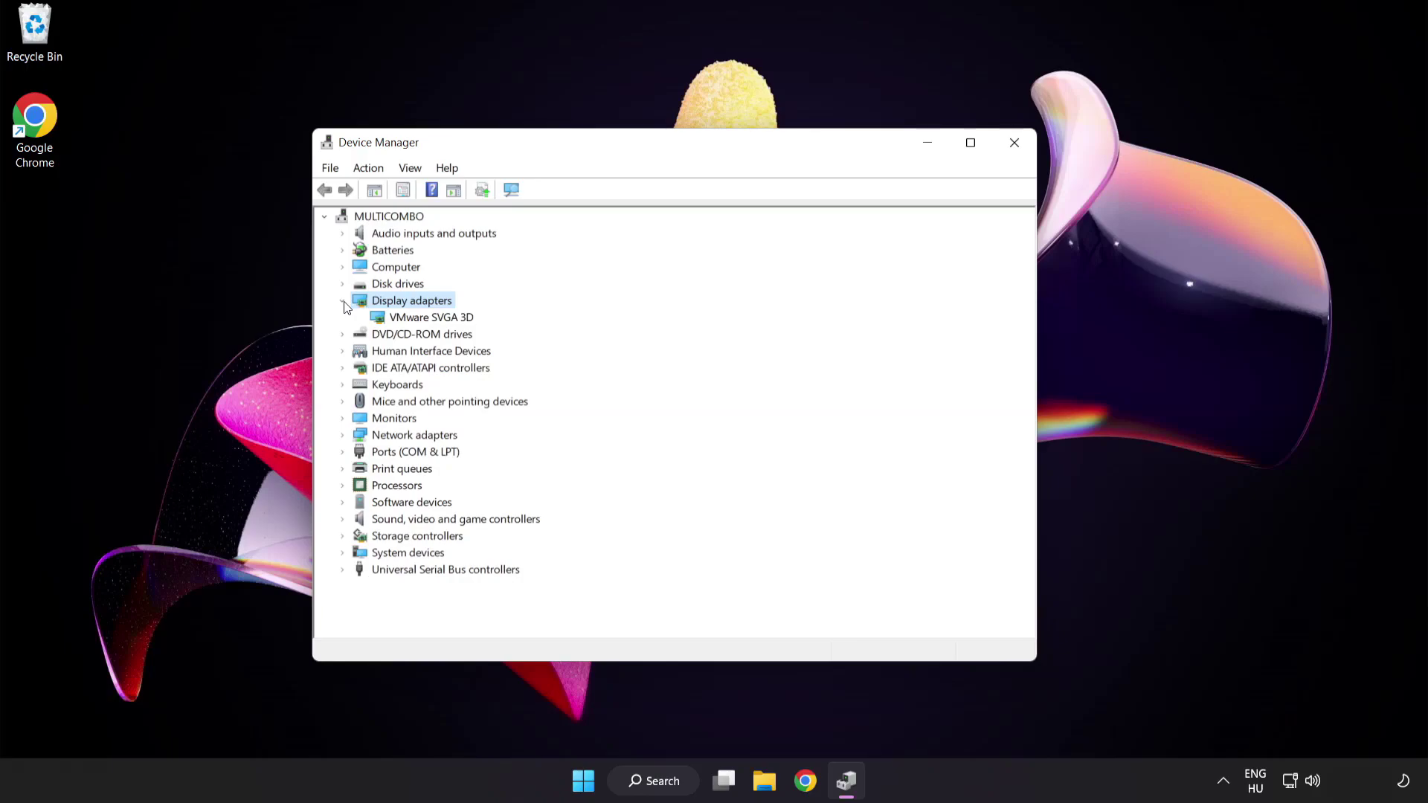
# - Update the VMware SVGA 3D display adapter's driver with an automatic driver search, and close Device Manager
pyautogui.click(394, 318)
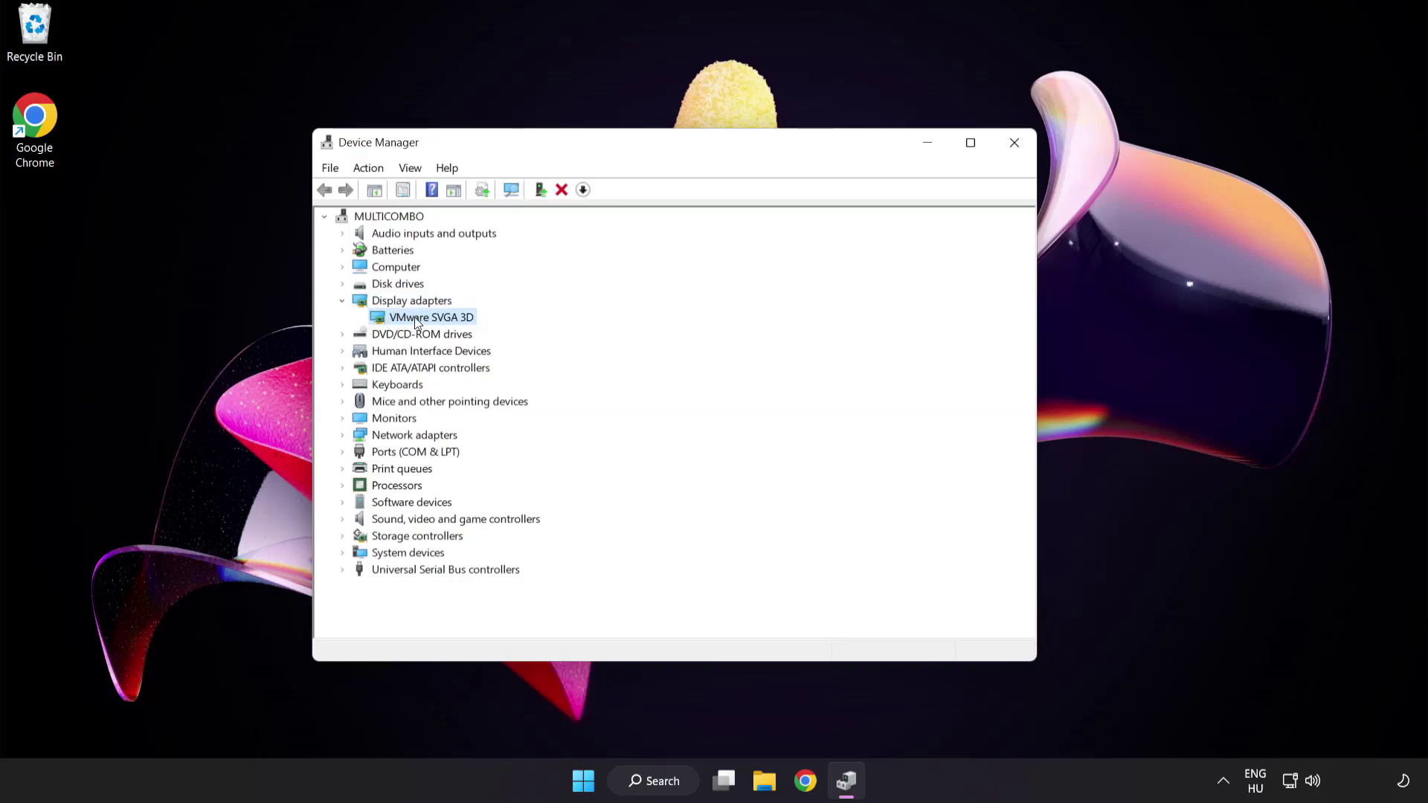
pyautogui.rightClick(420, 317)
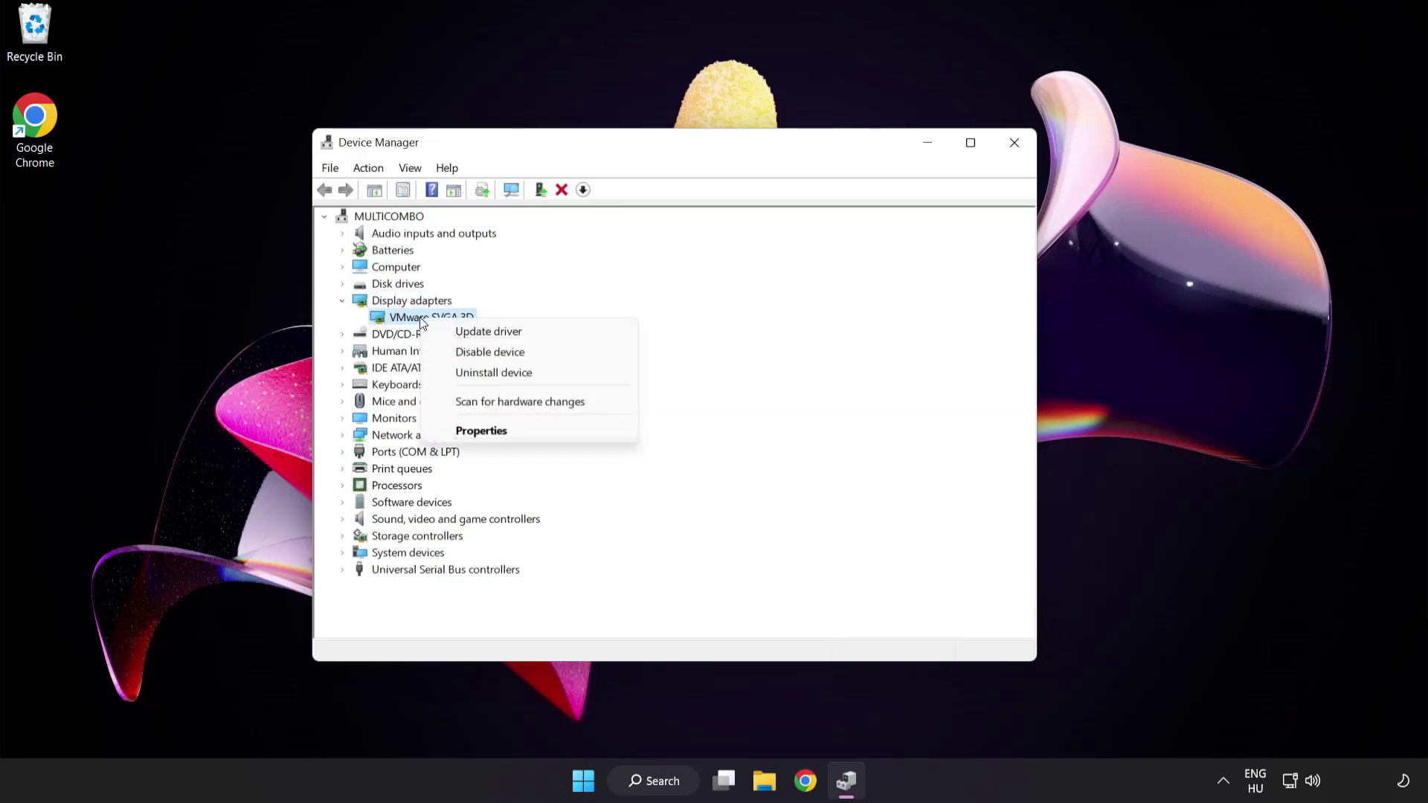
pyautogui.click(554, 332)
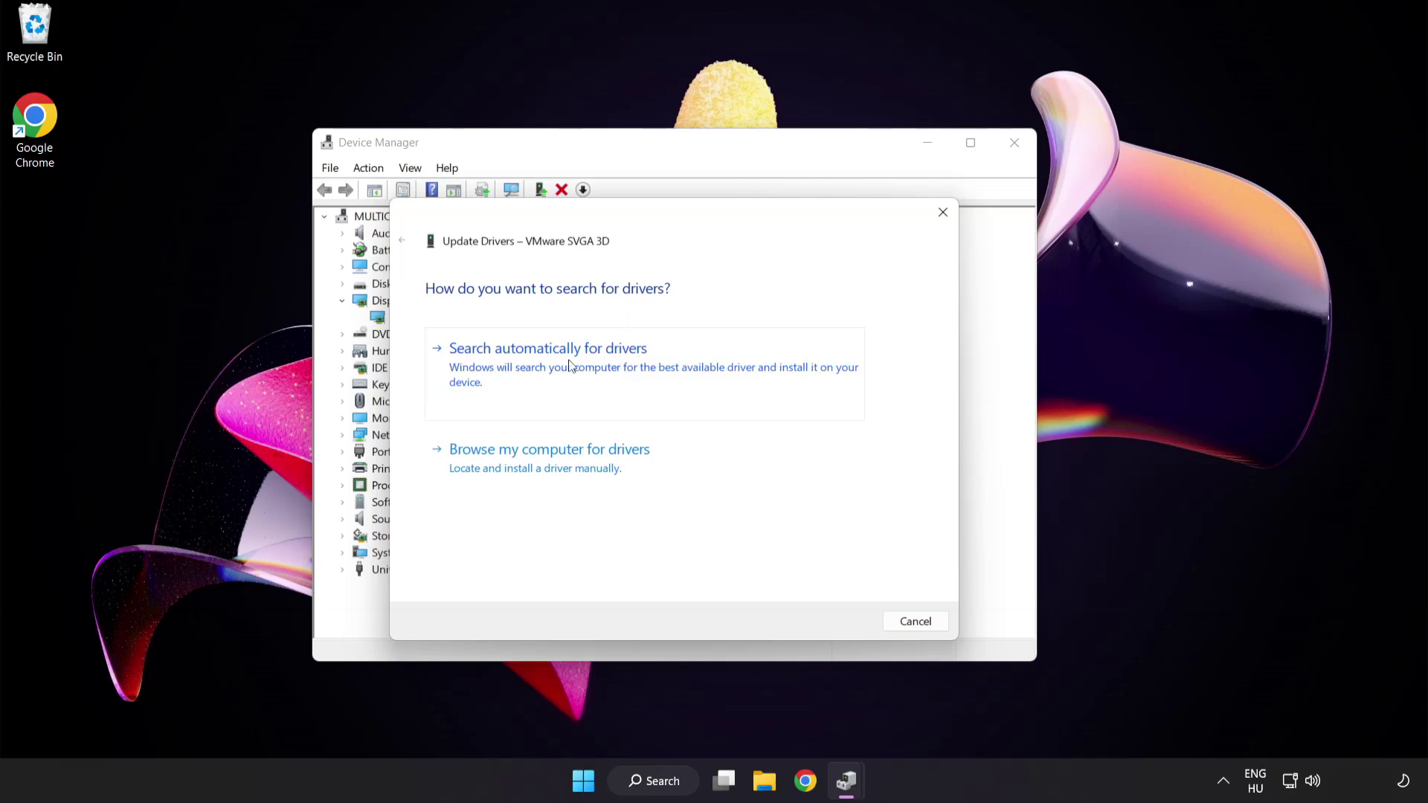
pyautogui.click(623, 367)
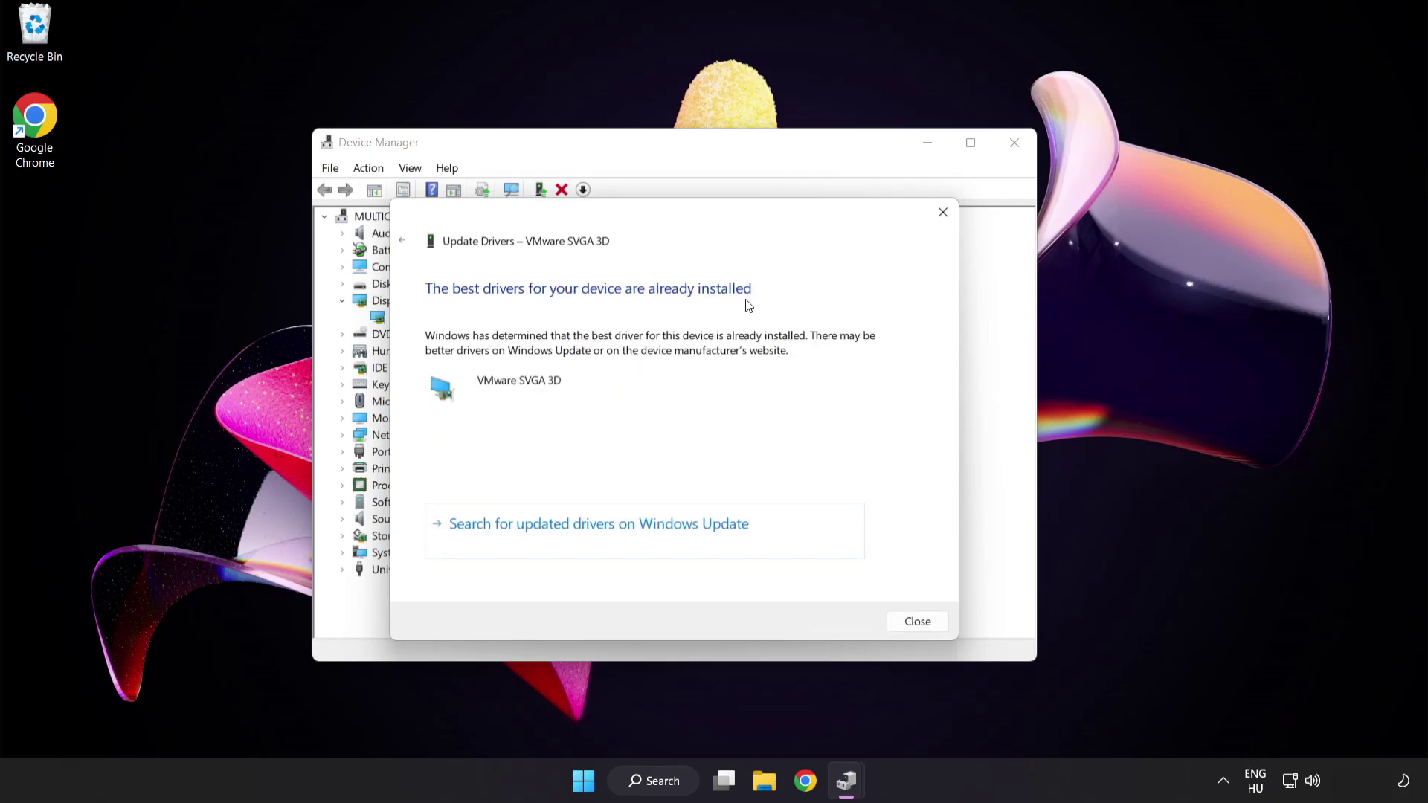
pyautogui.click(916, 624)
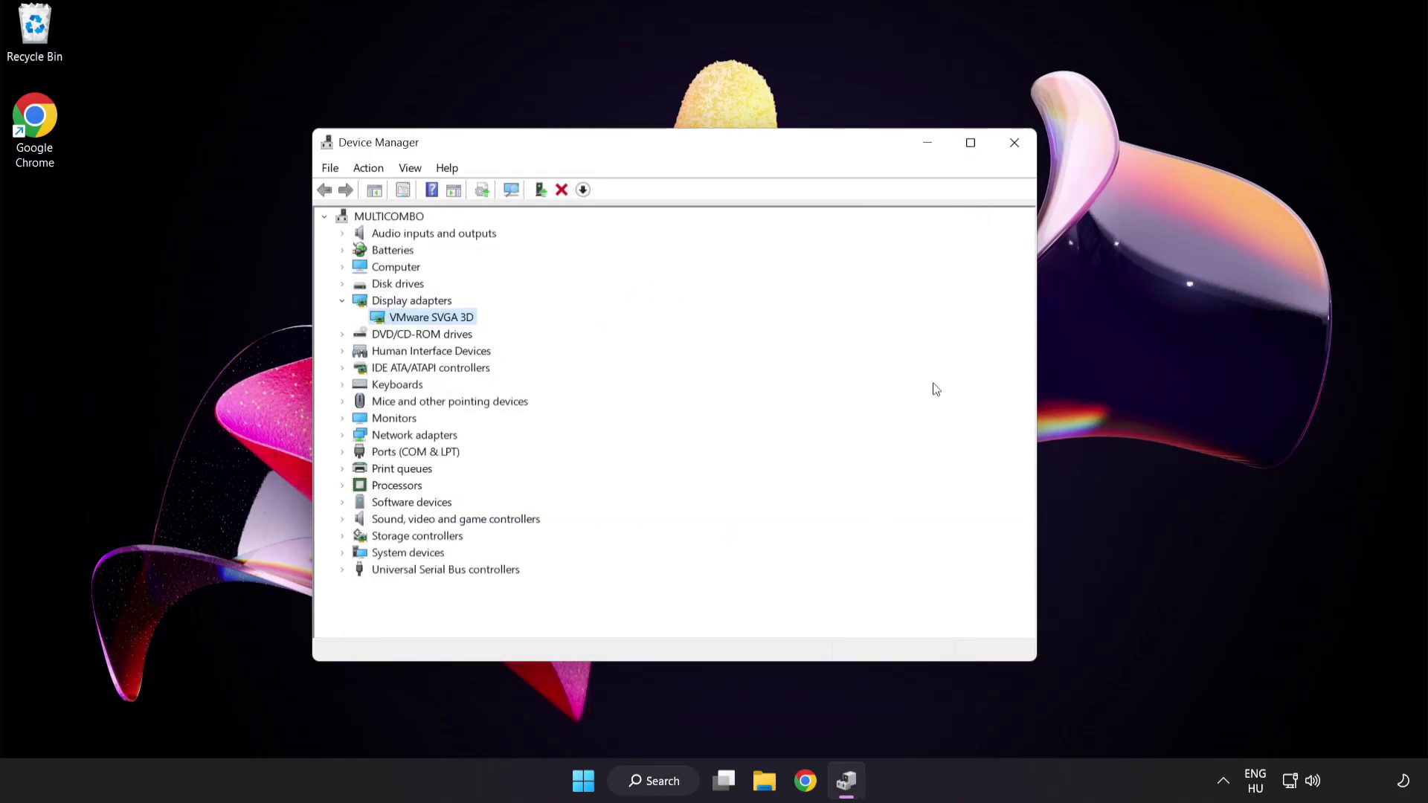
pyautogui.click(1017, 151)
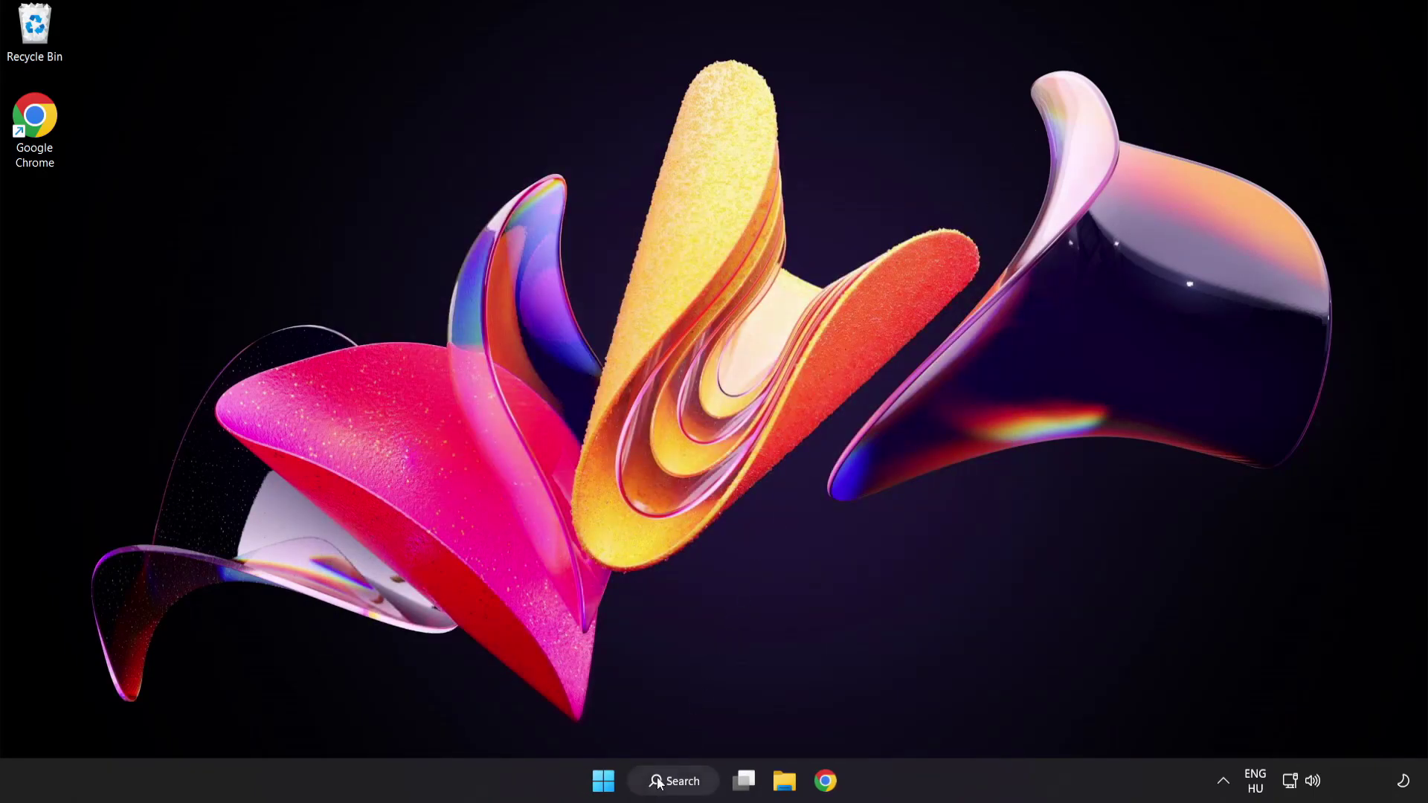
# - Search Windows for "update", open Windows Update settings, check for updates, and close Settings
pyautogui.click(691, 787)
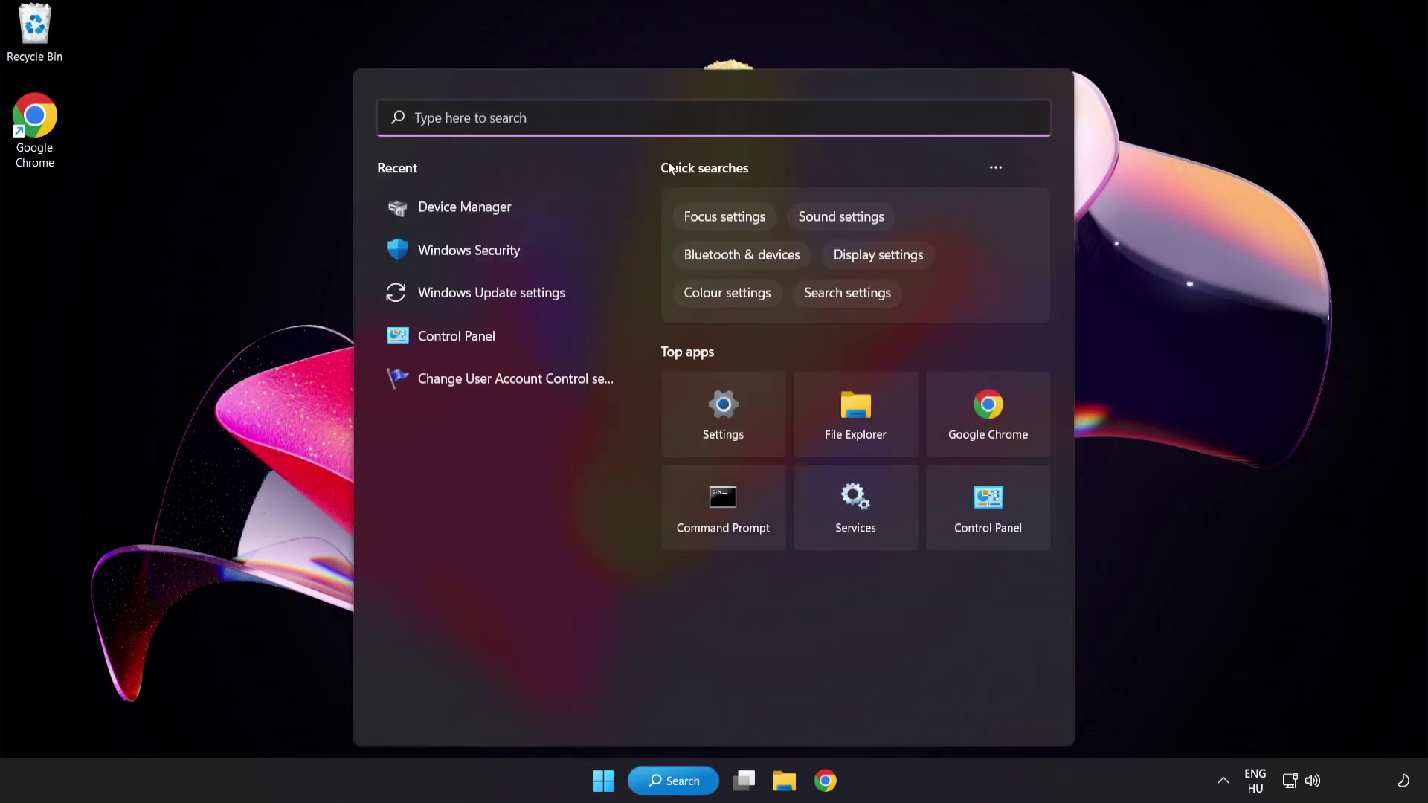
pyautogui.write('update')
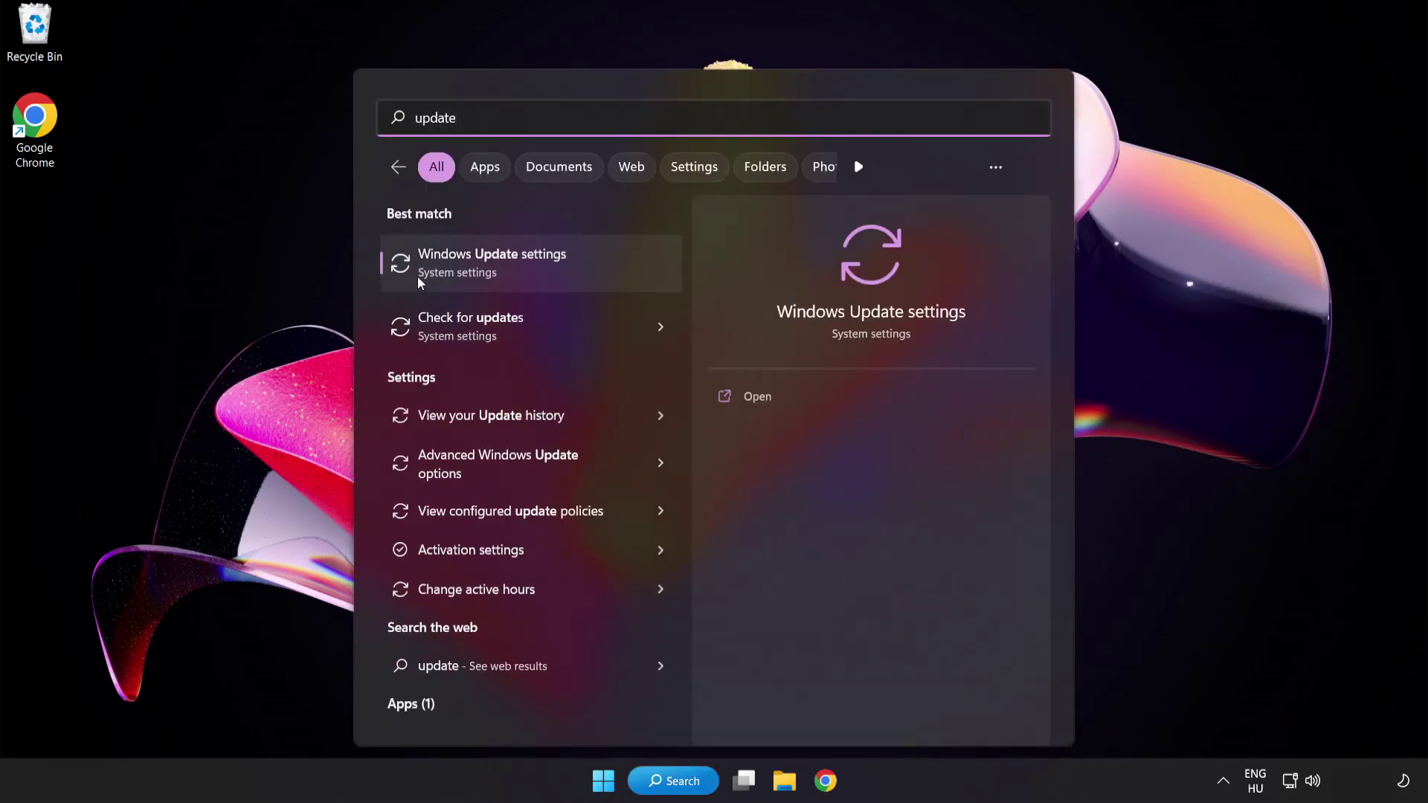
pyautogui.click(546, 269)
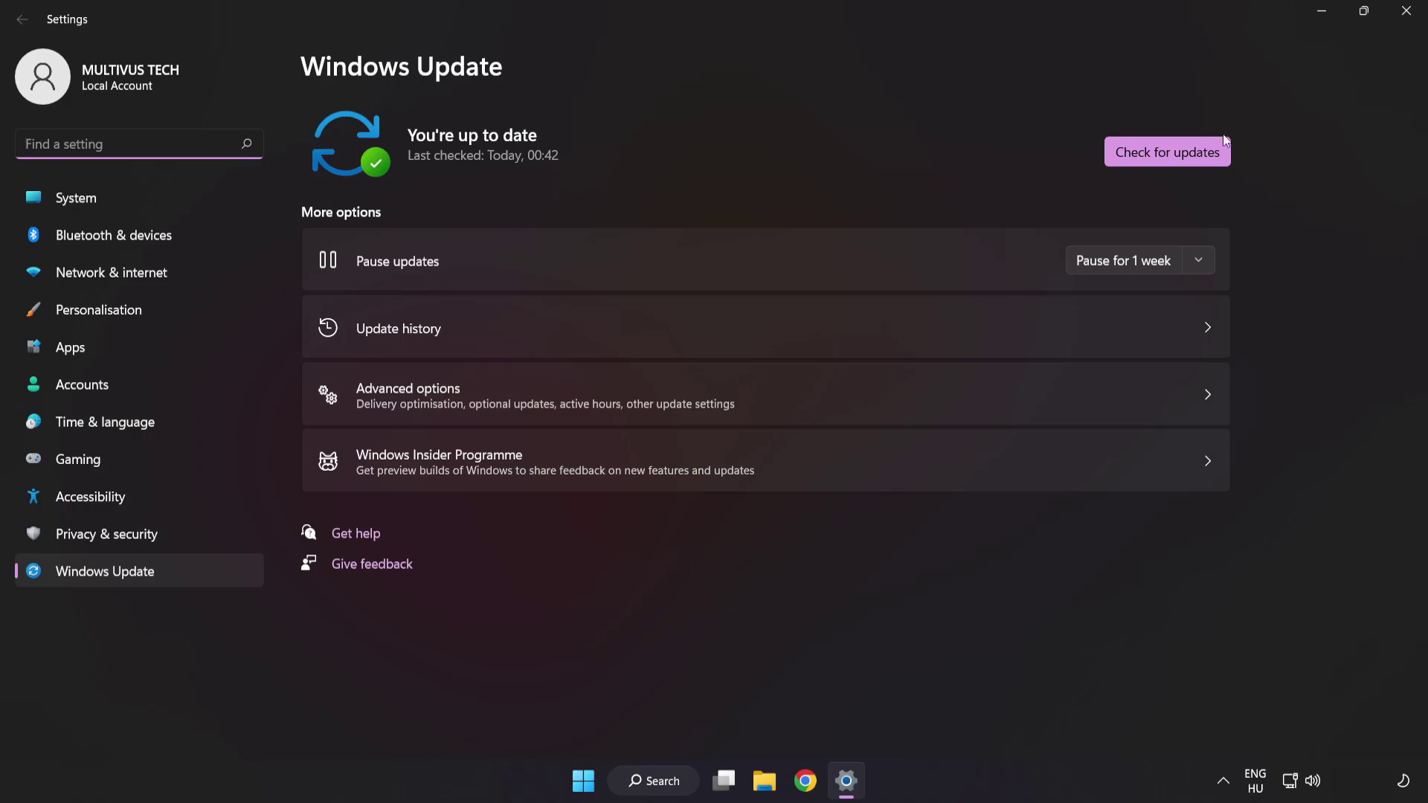
pyautogui.click(1163, 160)
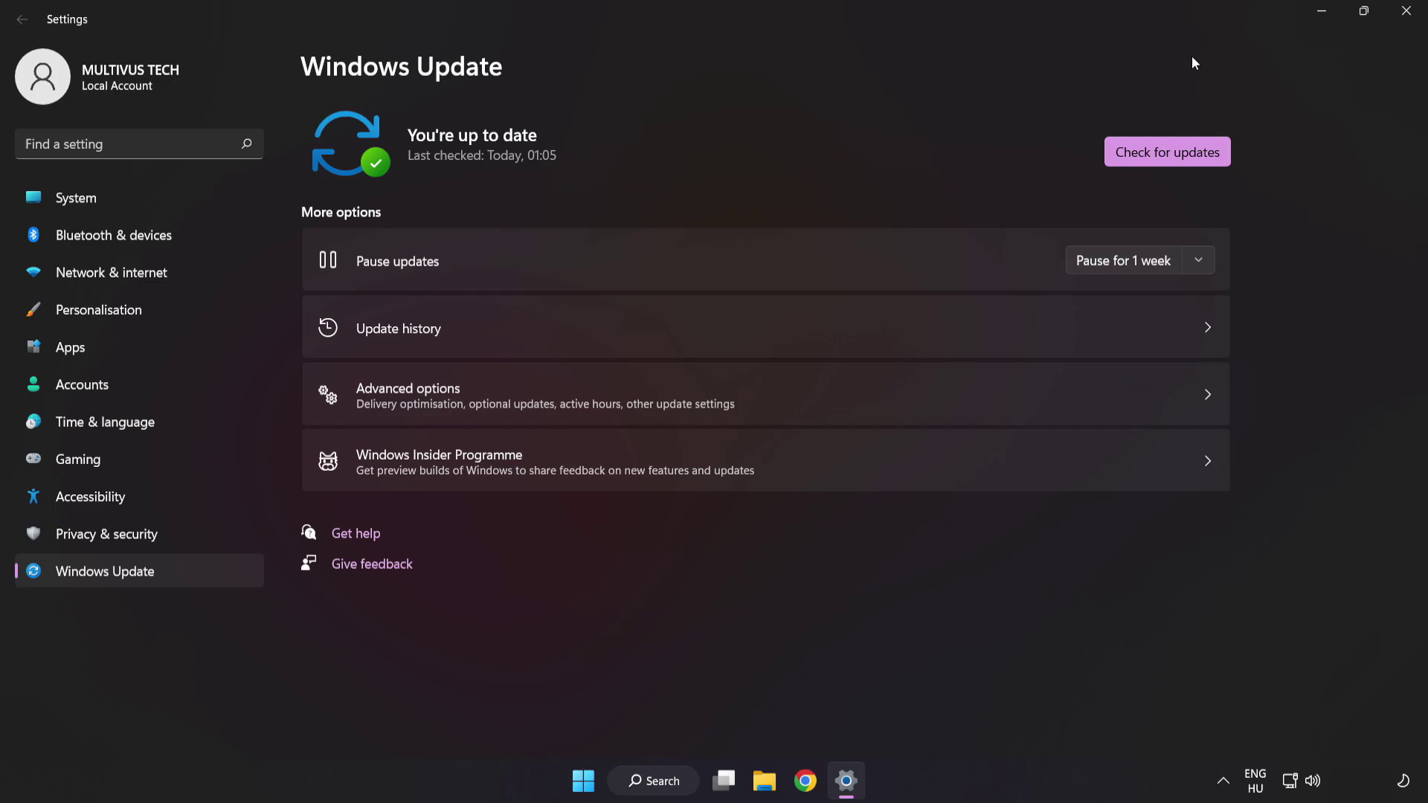
pyautogui.click(1404, 12)
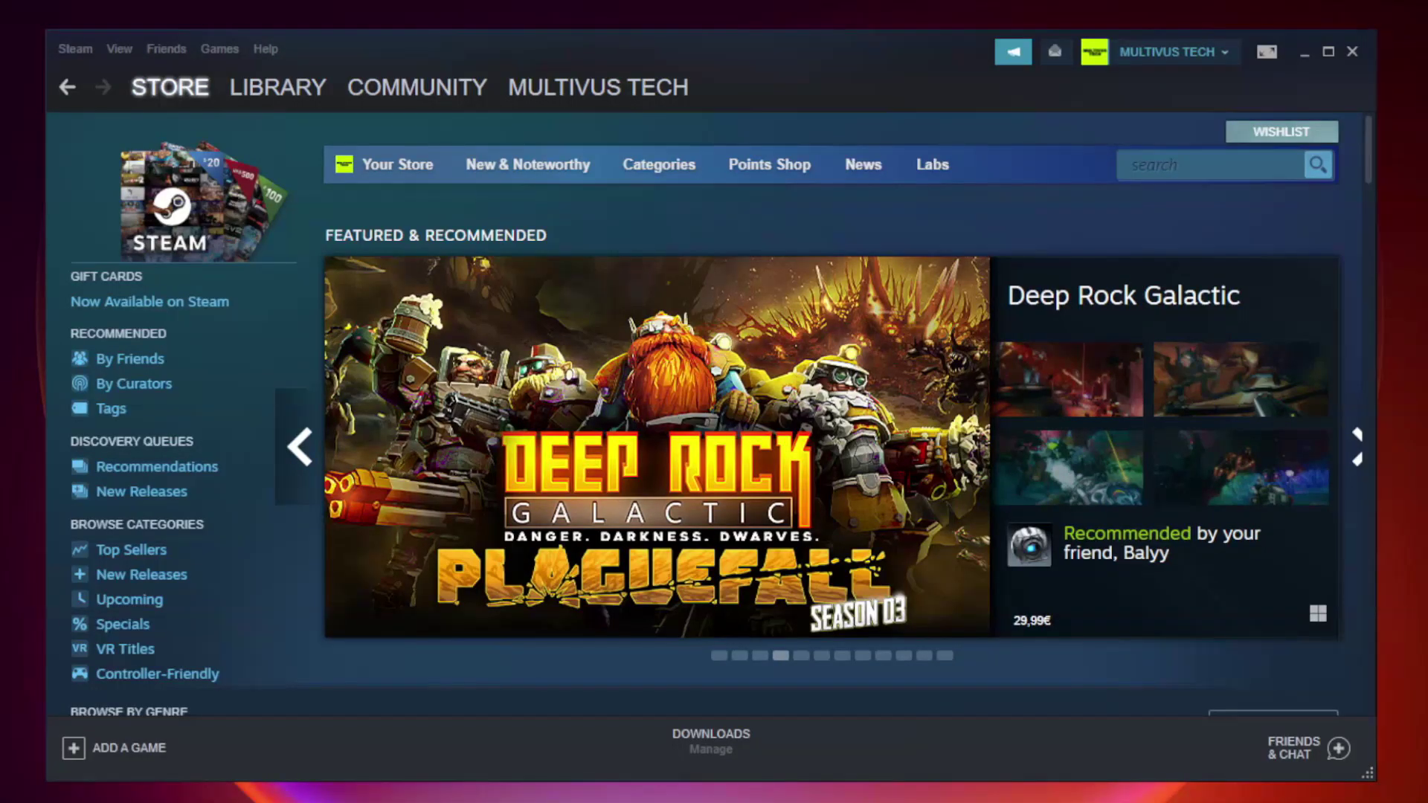
# - In the Steam library, verify the integrity of the local files of the favorite game YOUR NOT WORKING GAME
pyautogui.moveTo(281, 89)
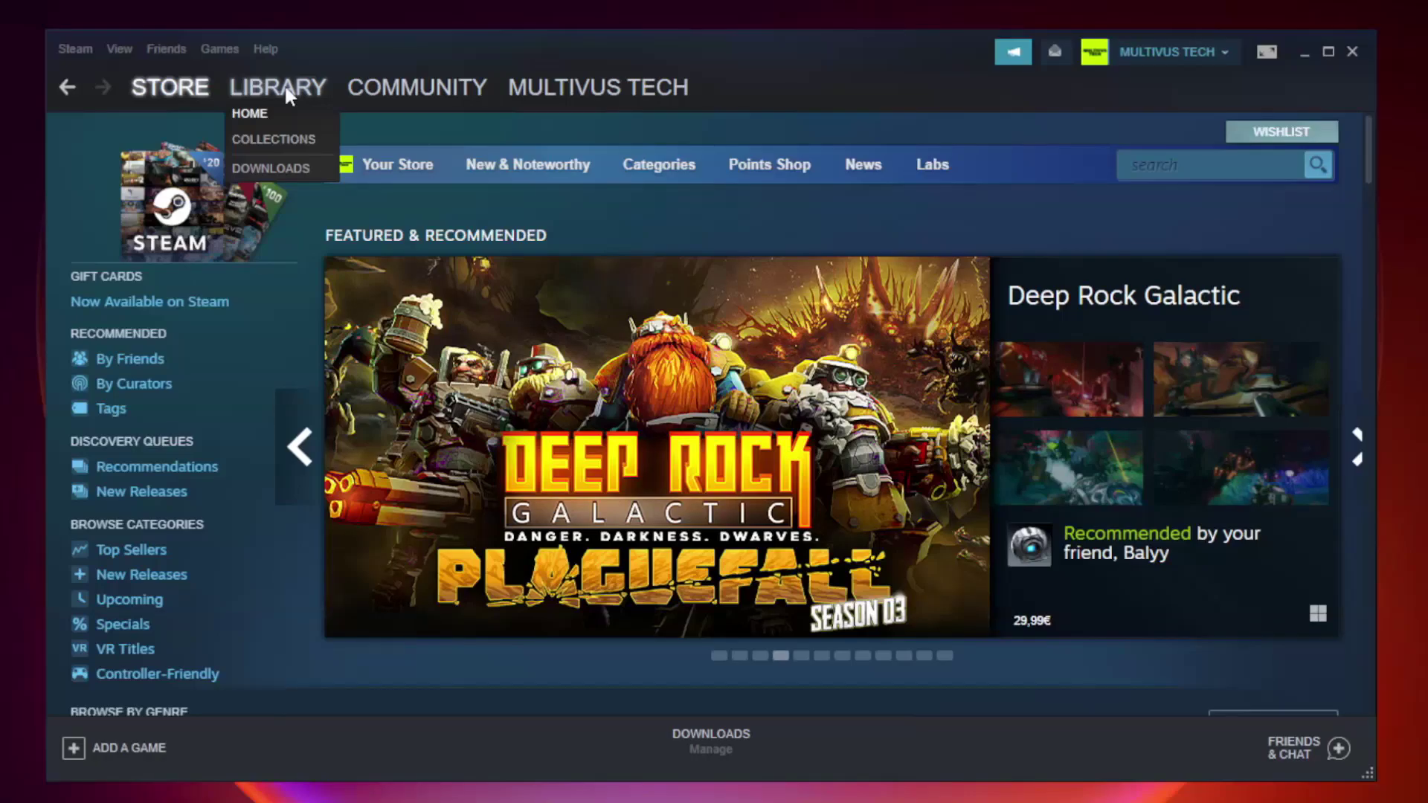
pyautogui.click(288, 94)
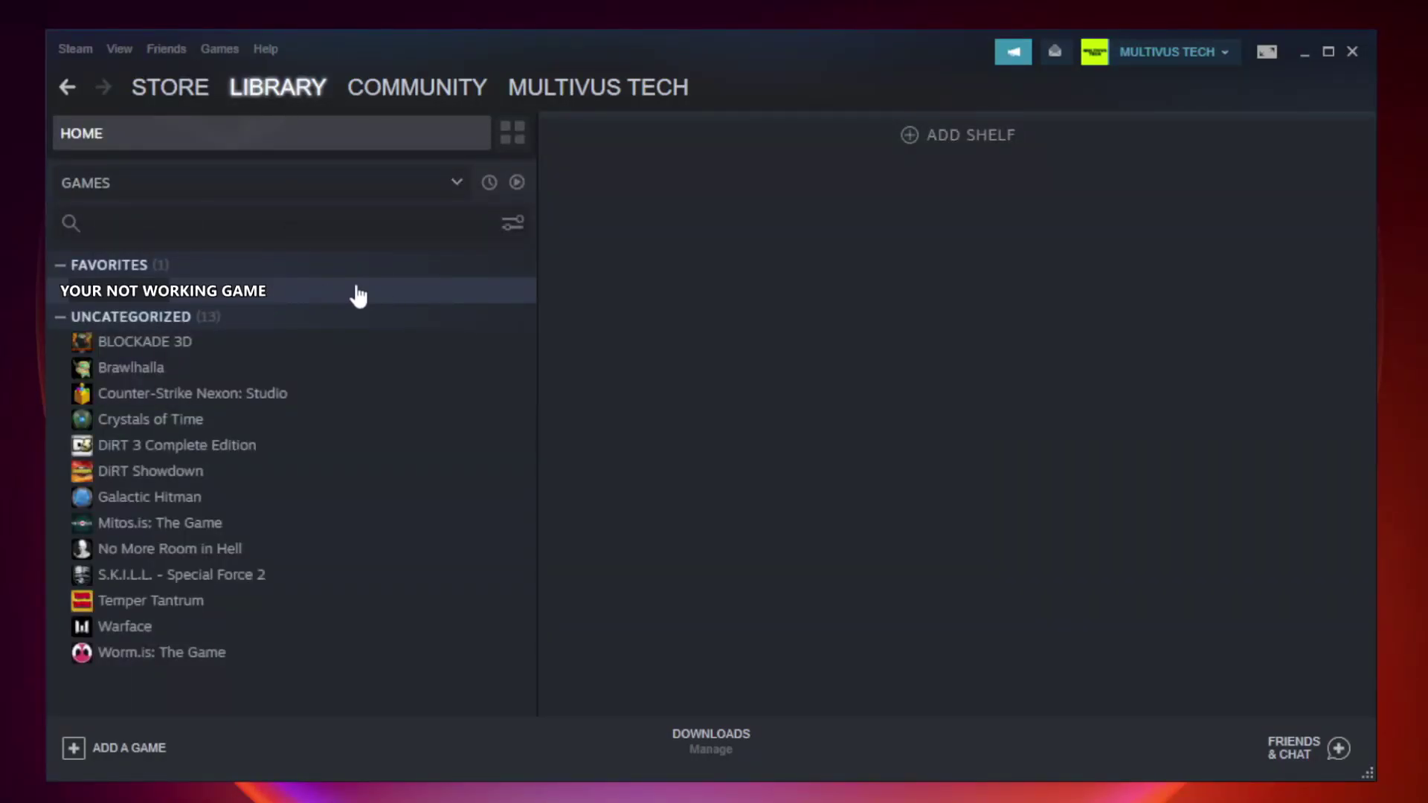
pyautogui.rightClick(309, 299)
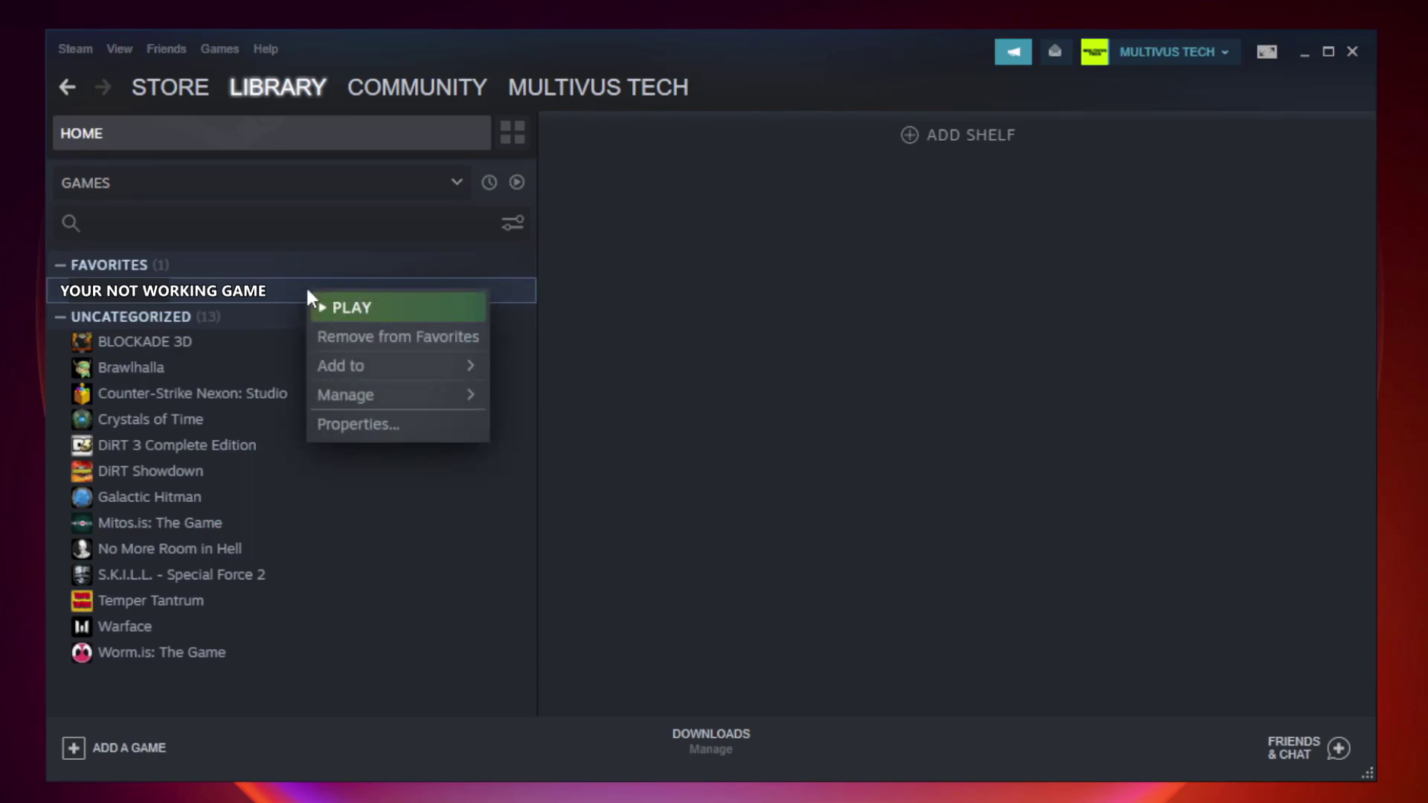
pyautogui.click(392, 423)
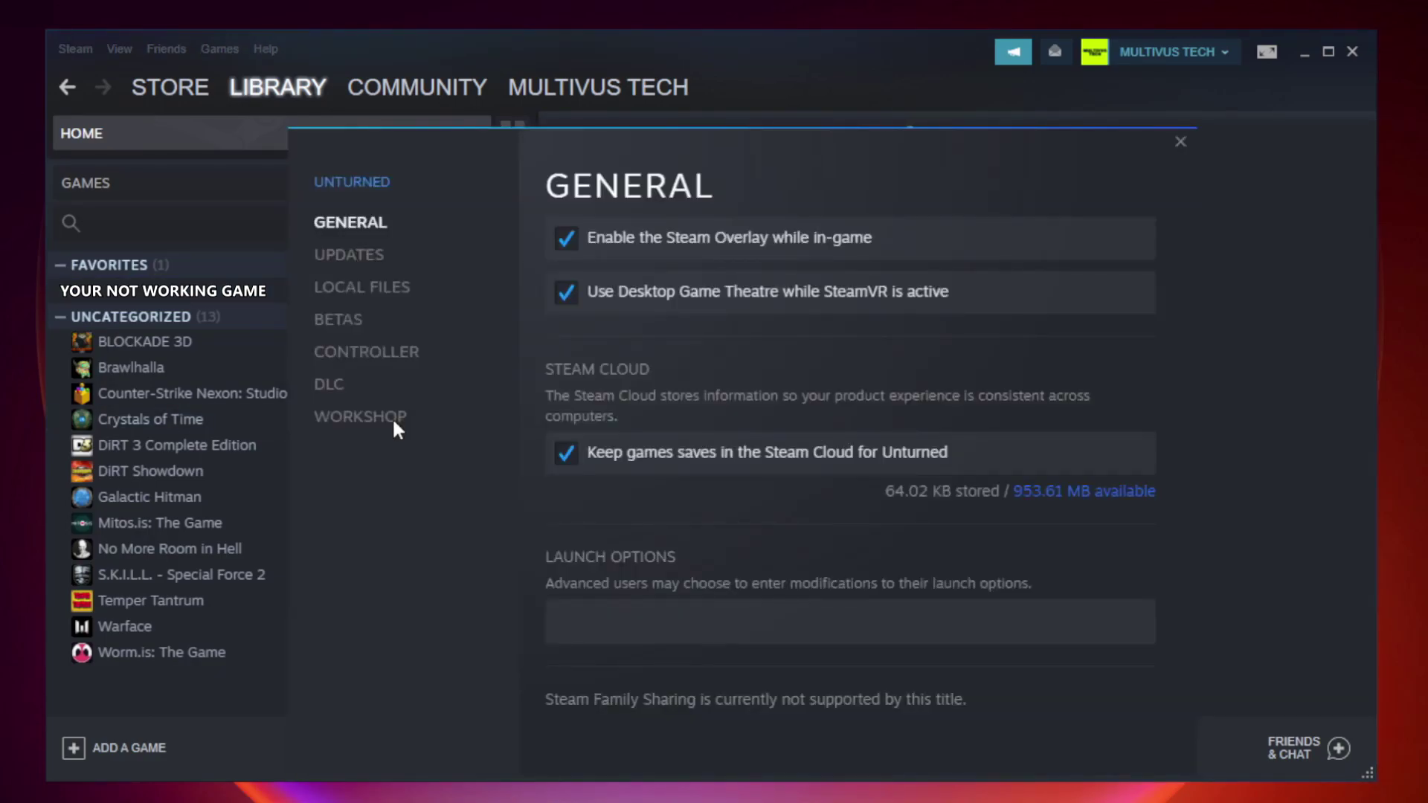
pyautogui.click(381, 301)
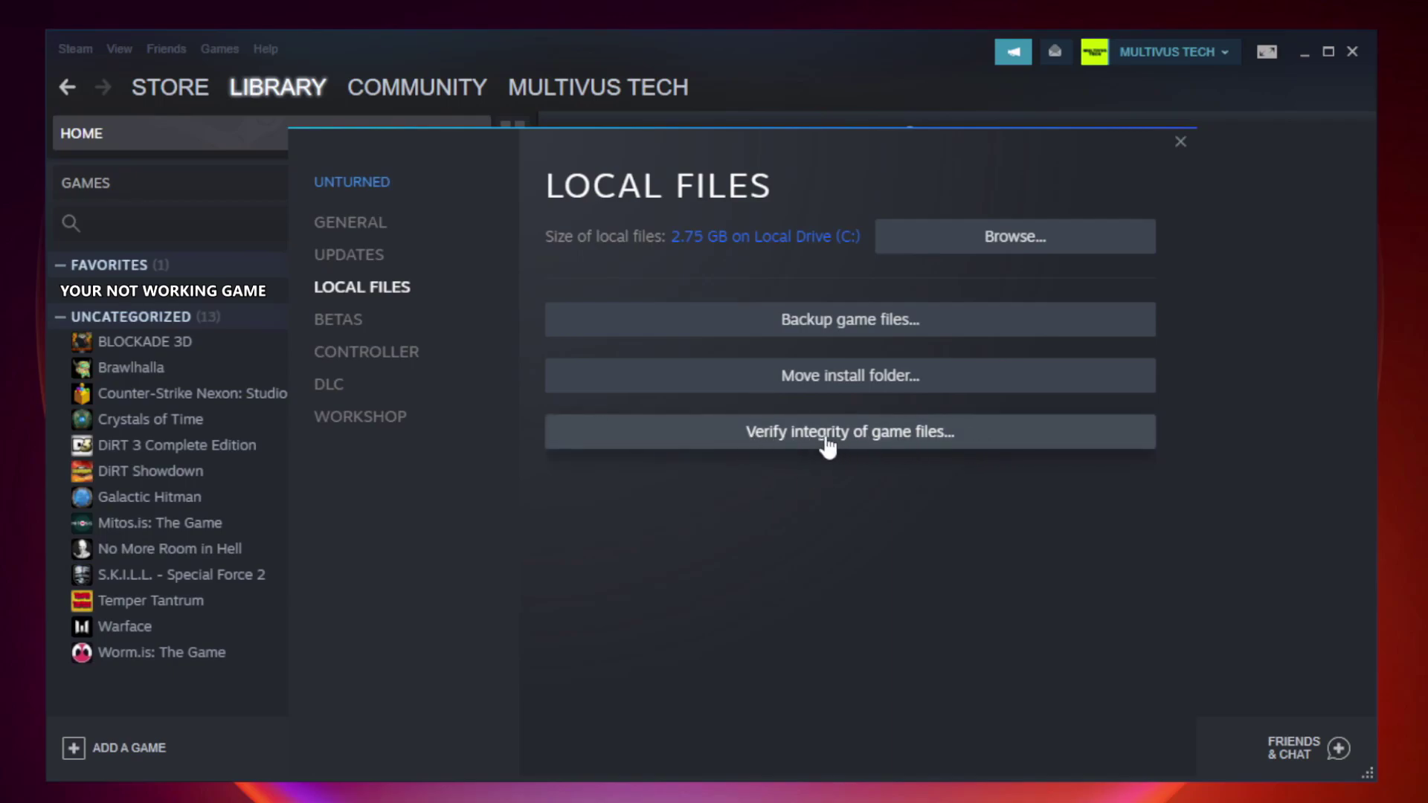
pyautogui.click(866, 445)
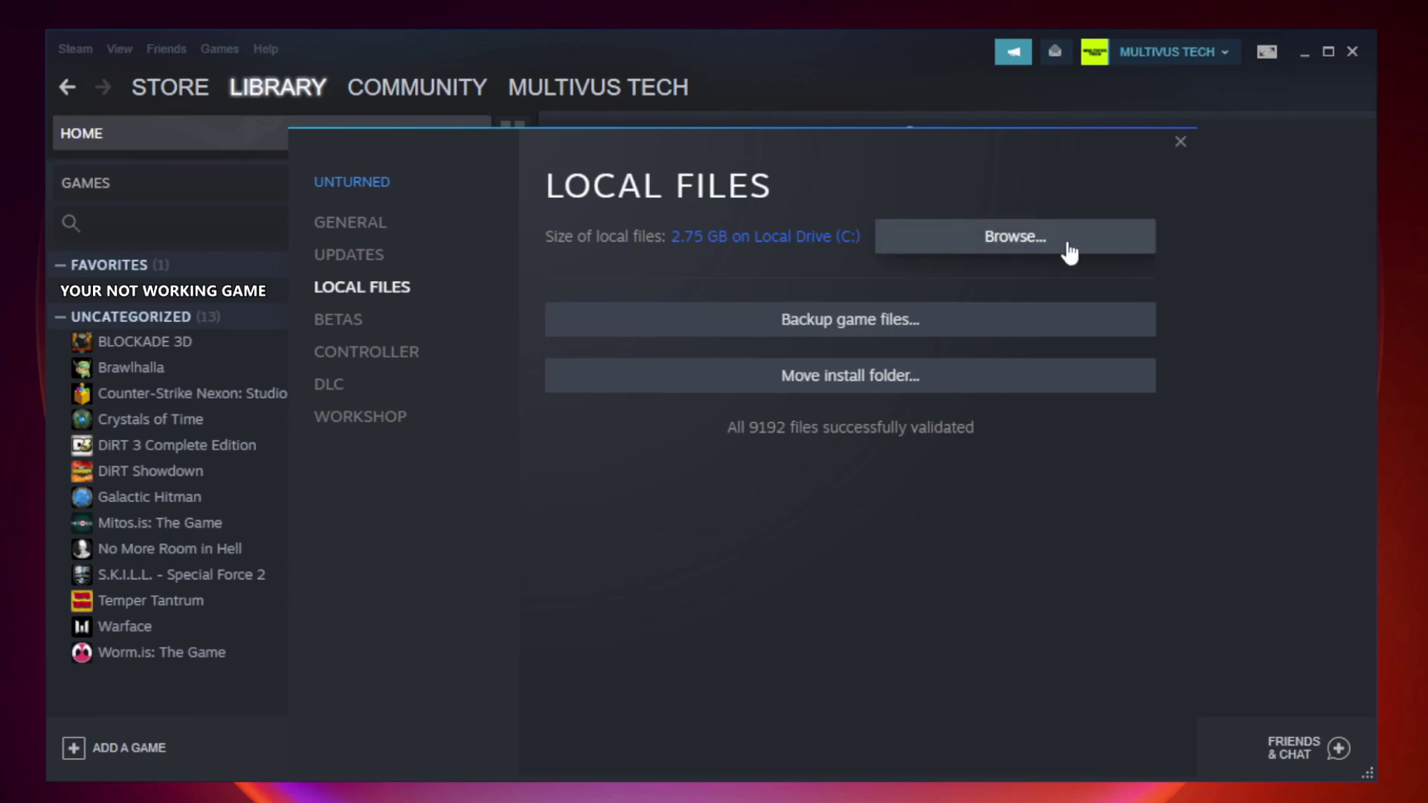
# - Browse to the game's install folder and open the properties of the YOUR NOT WORKING GAME shortcut
pyautogui.click(1020, 251)
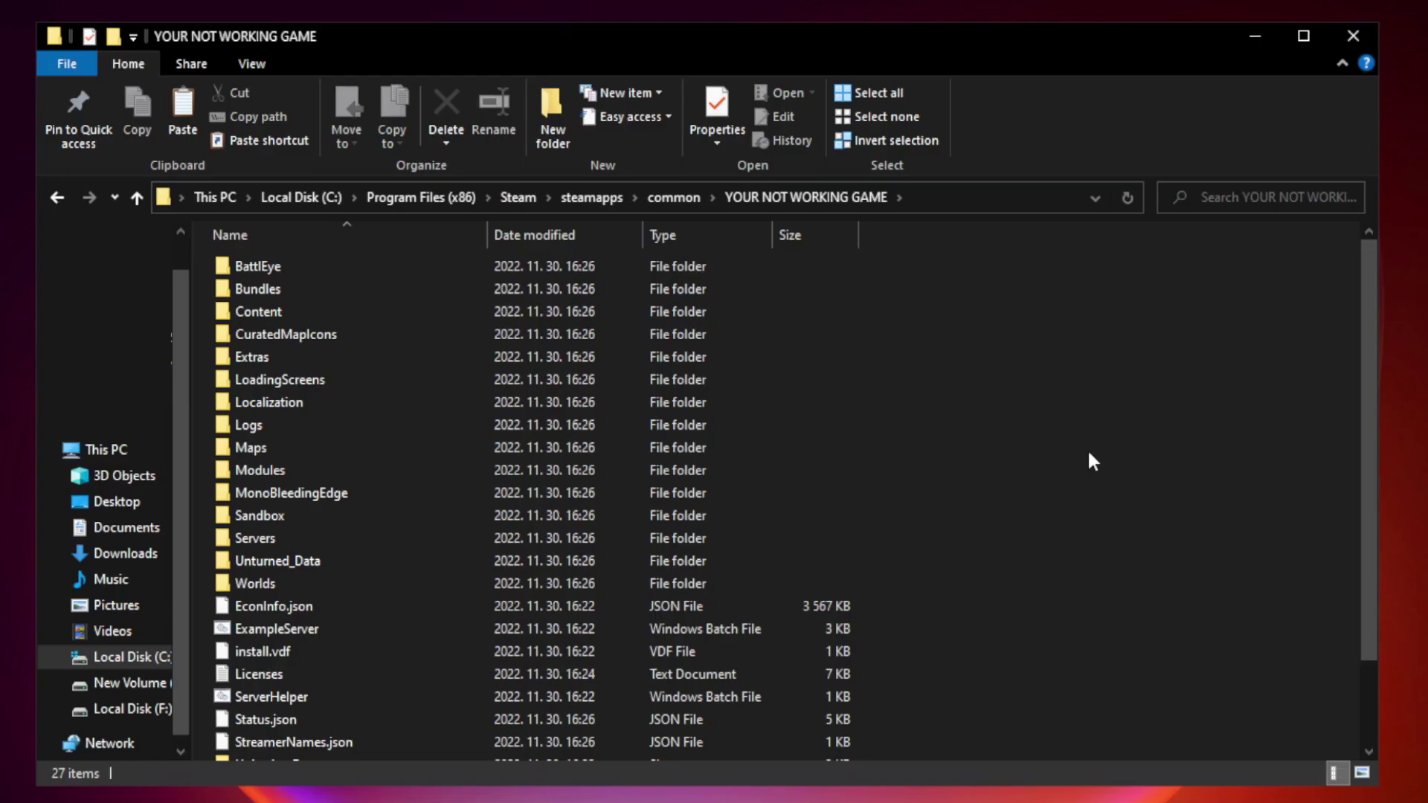
pyautogui.moveTo(1371, 397); pyautogui.dragTo(1371, 512)
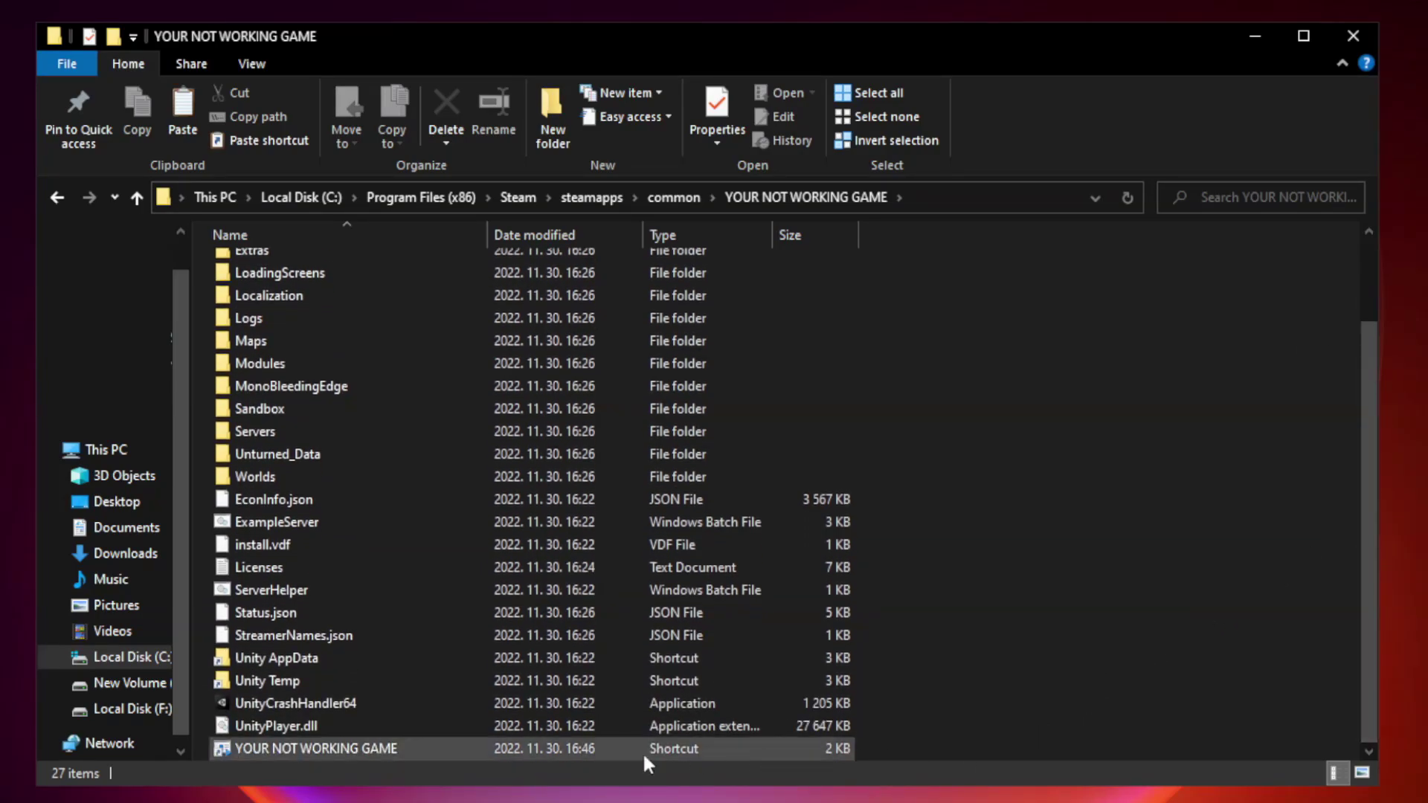
pyautogui.click(568, 749)
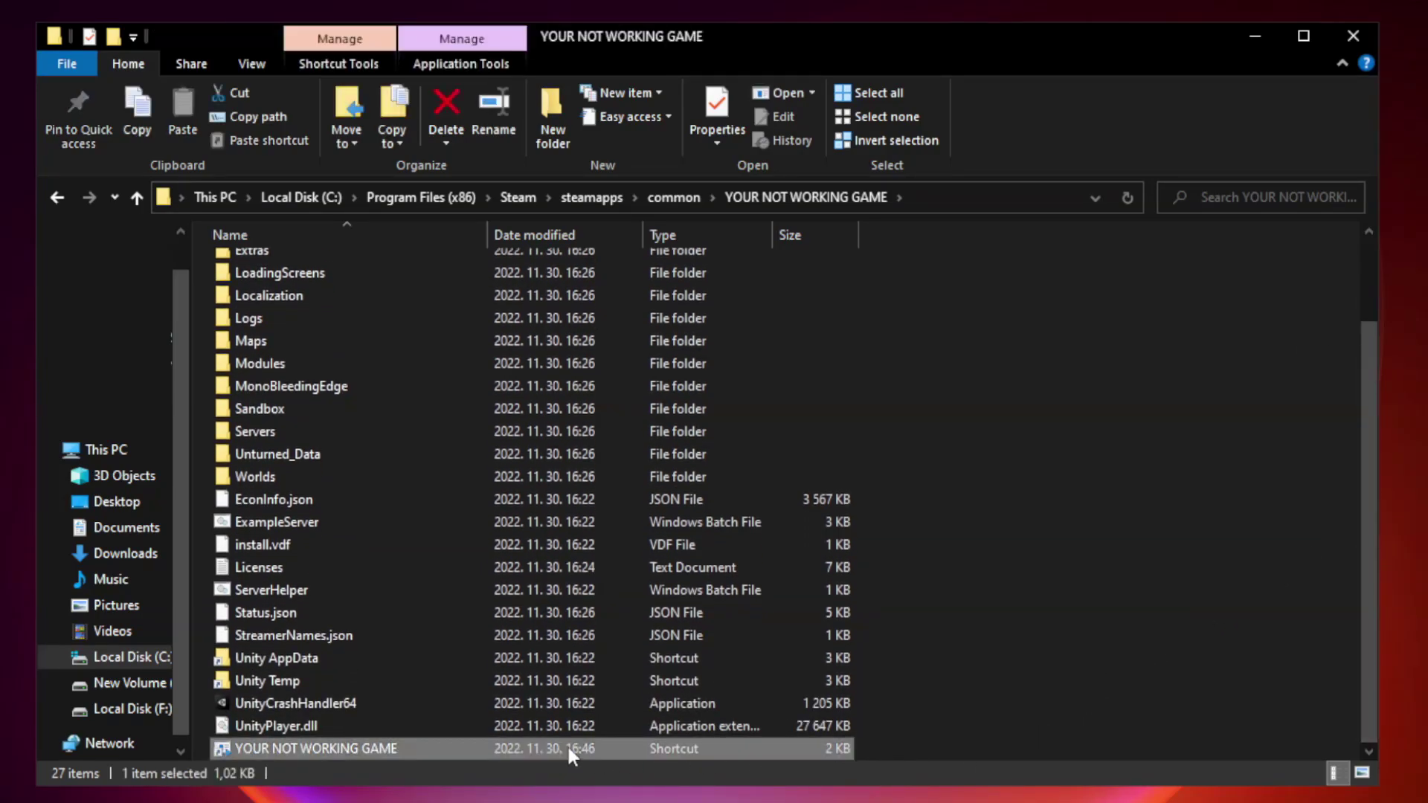
pyautogui.rightClick(484, 750)
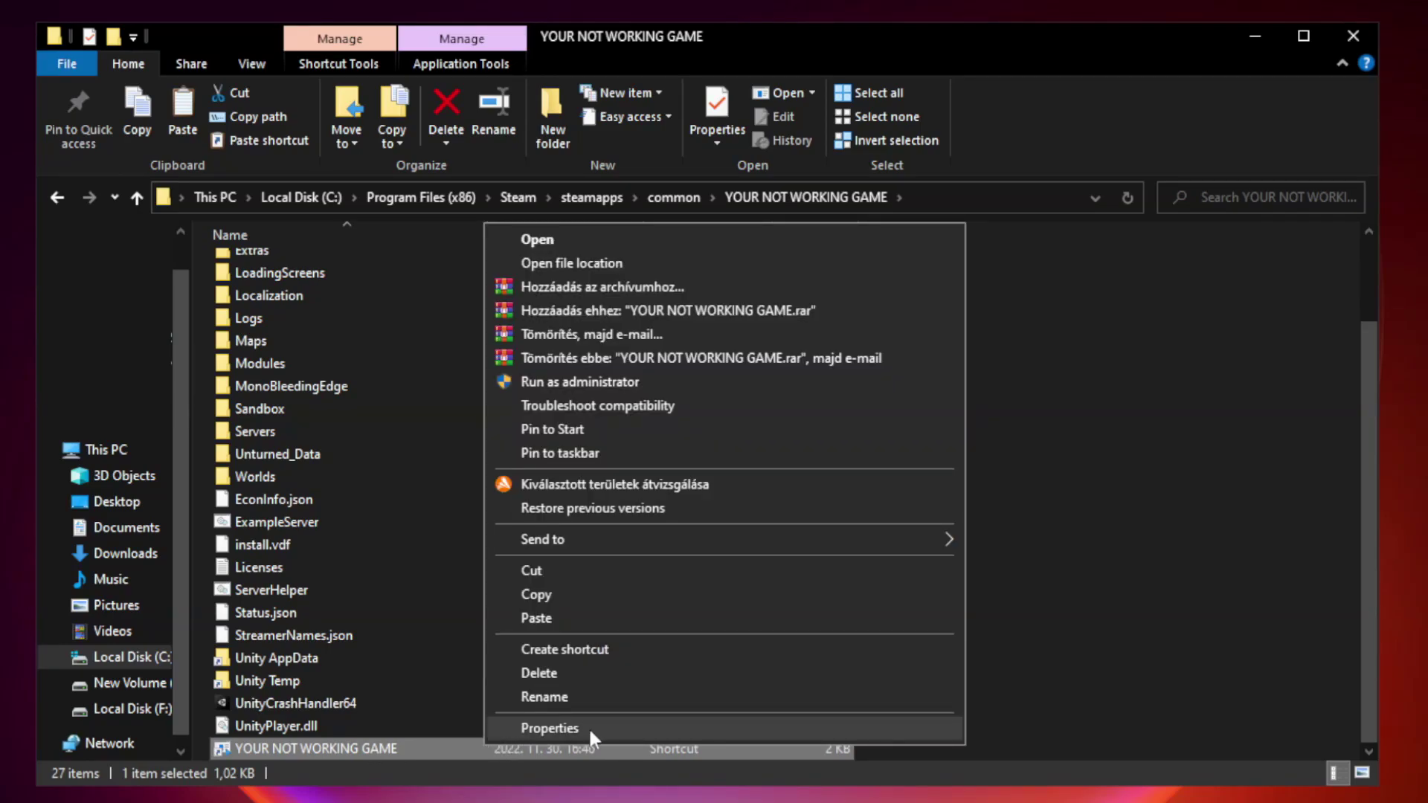
pyautogui.click(720, 730)
pyautogui.moveTo(710, 391); pyautogui.dragTo(709, 162)
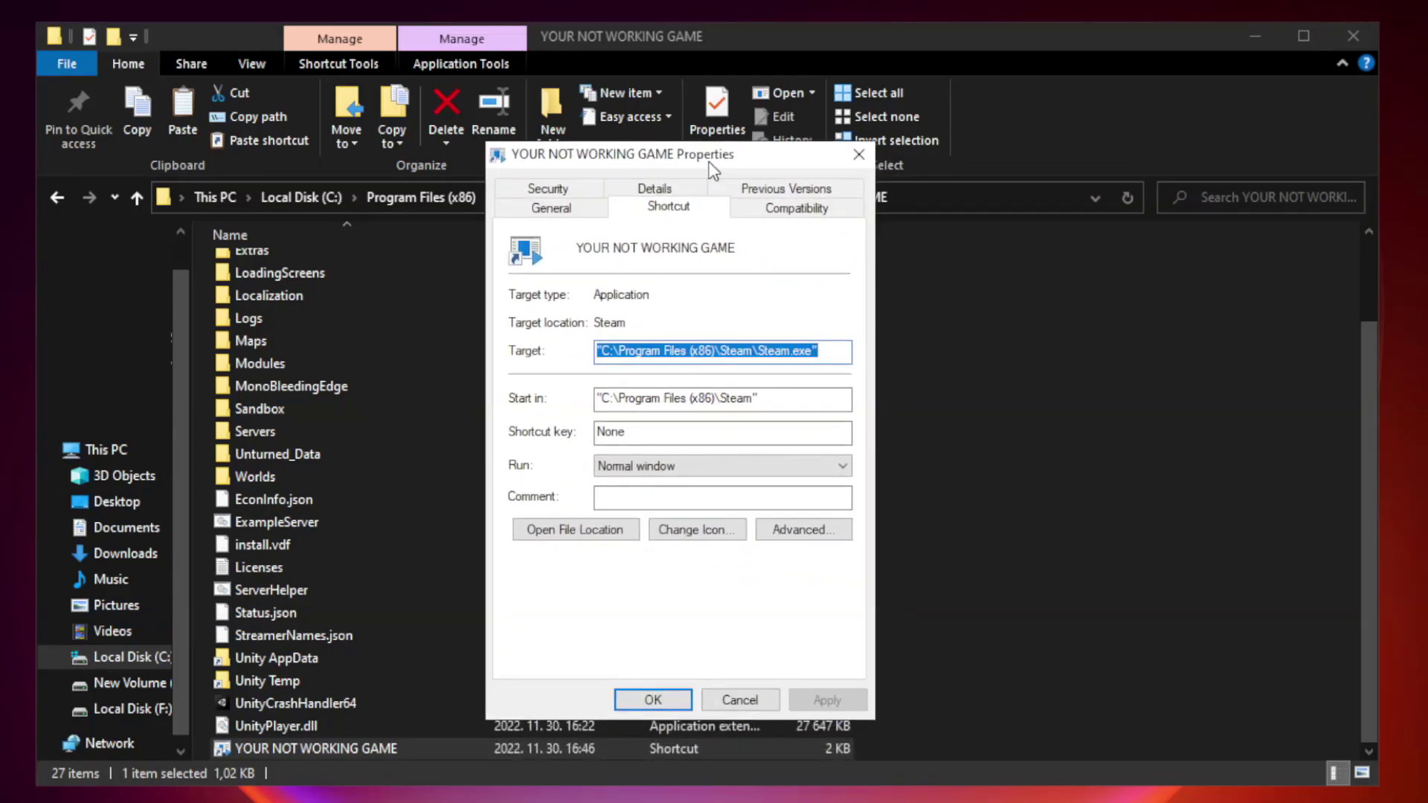
# - Set the shortcut to Windows 8 compatibility mode, disabled fullscreen optimizations and running as administrator, apply it, and close the folder
pyautogui.click(791, 212)
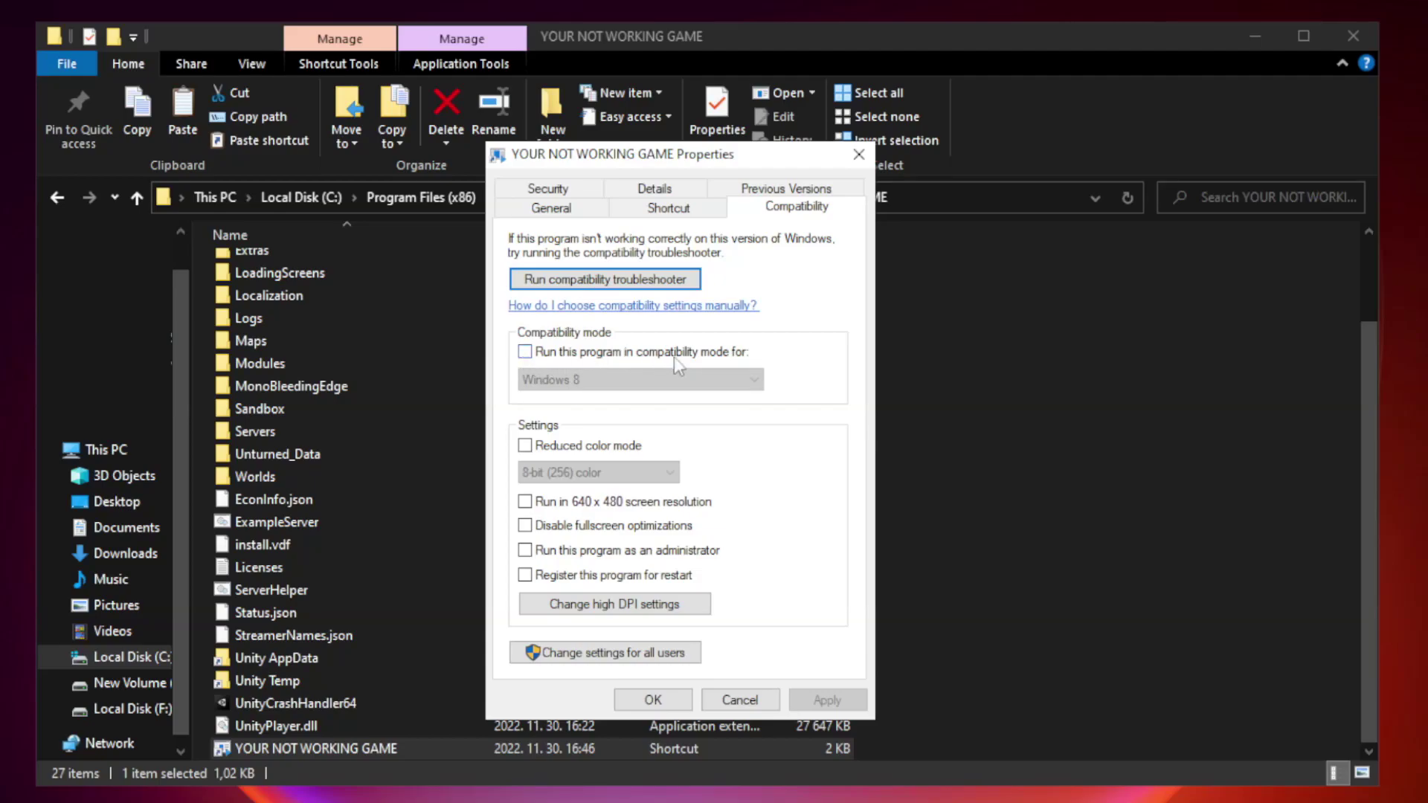
pyautogui.click(568, 355)
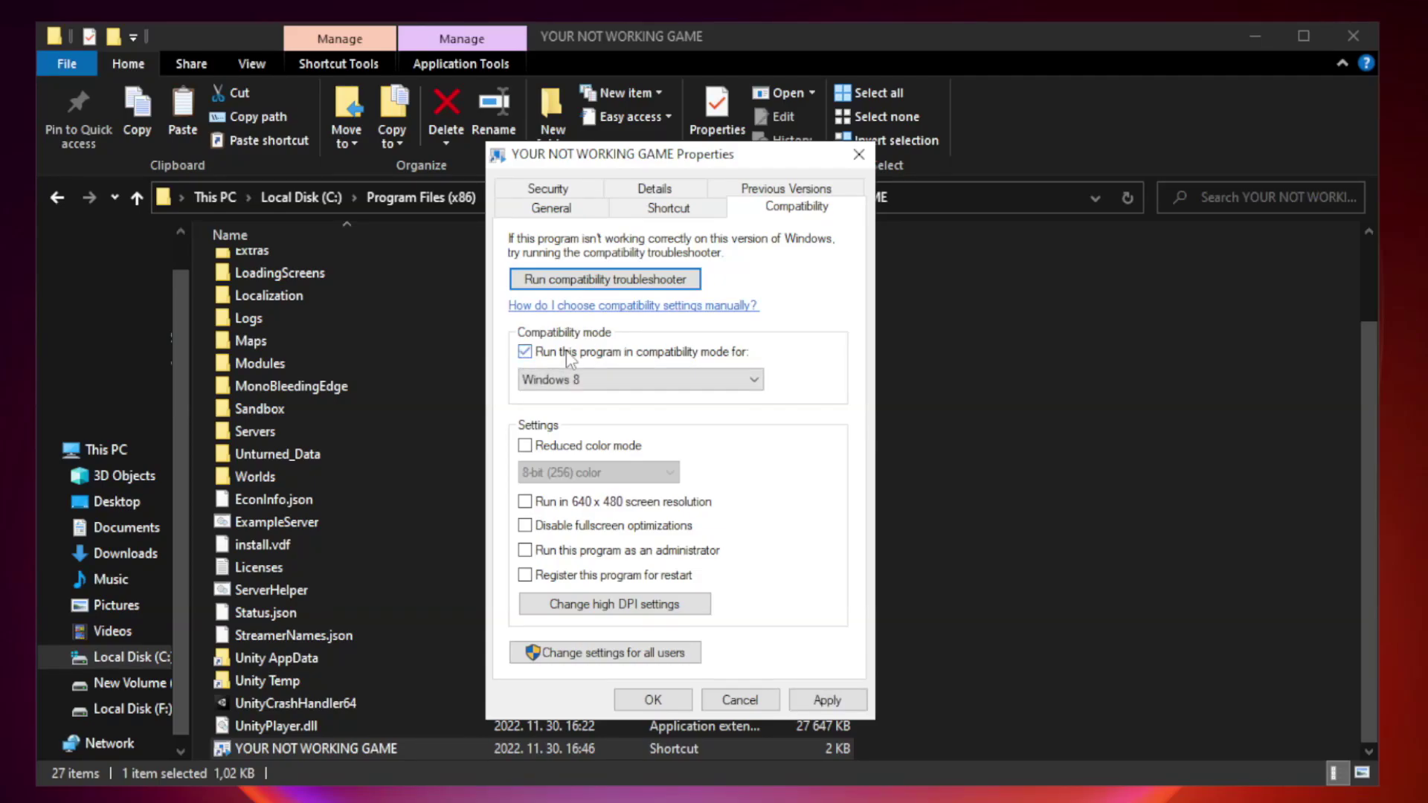
pyautogui.click(633, 381)
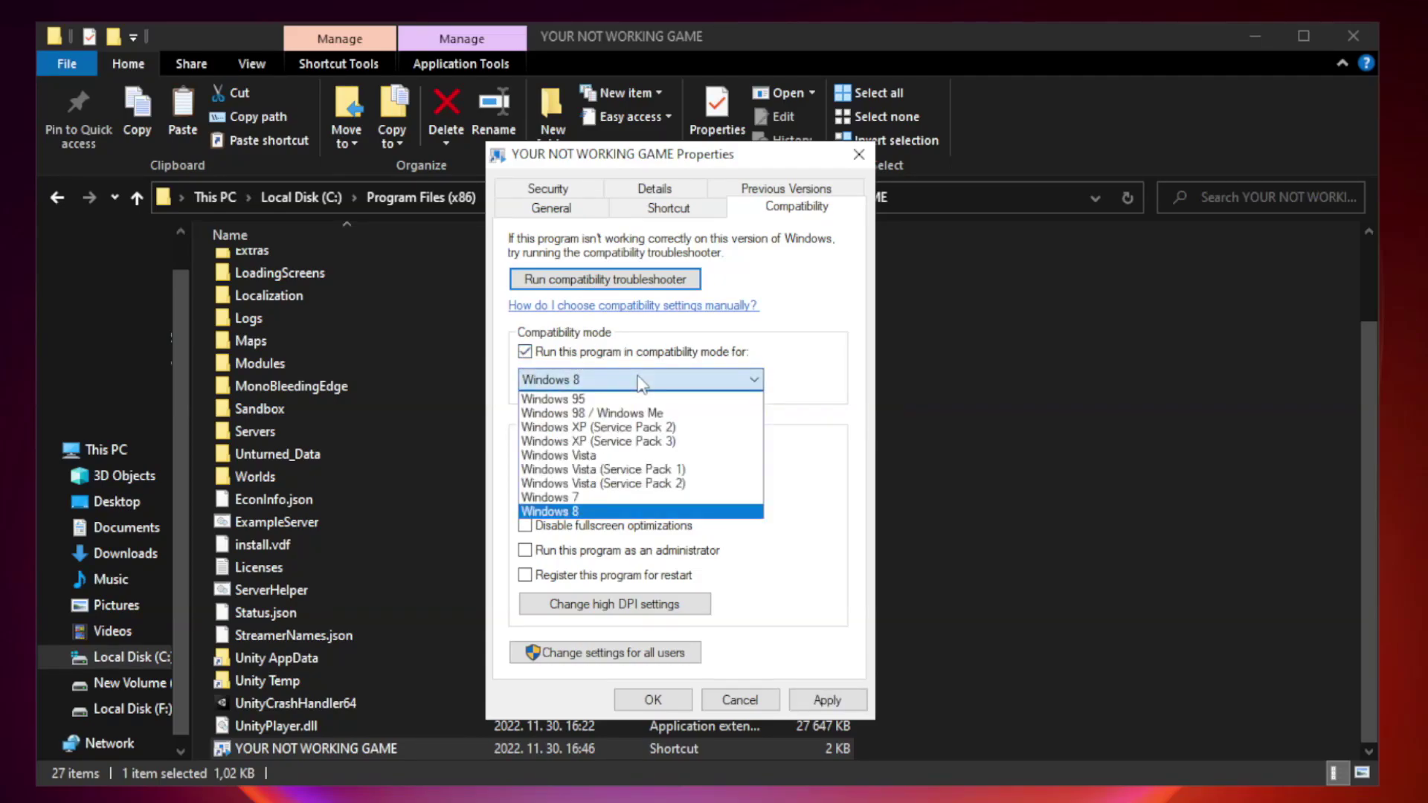
pyautogui.click(604, 513)
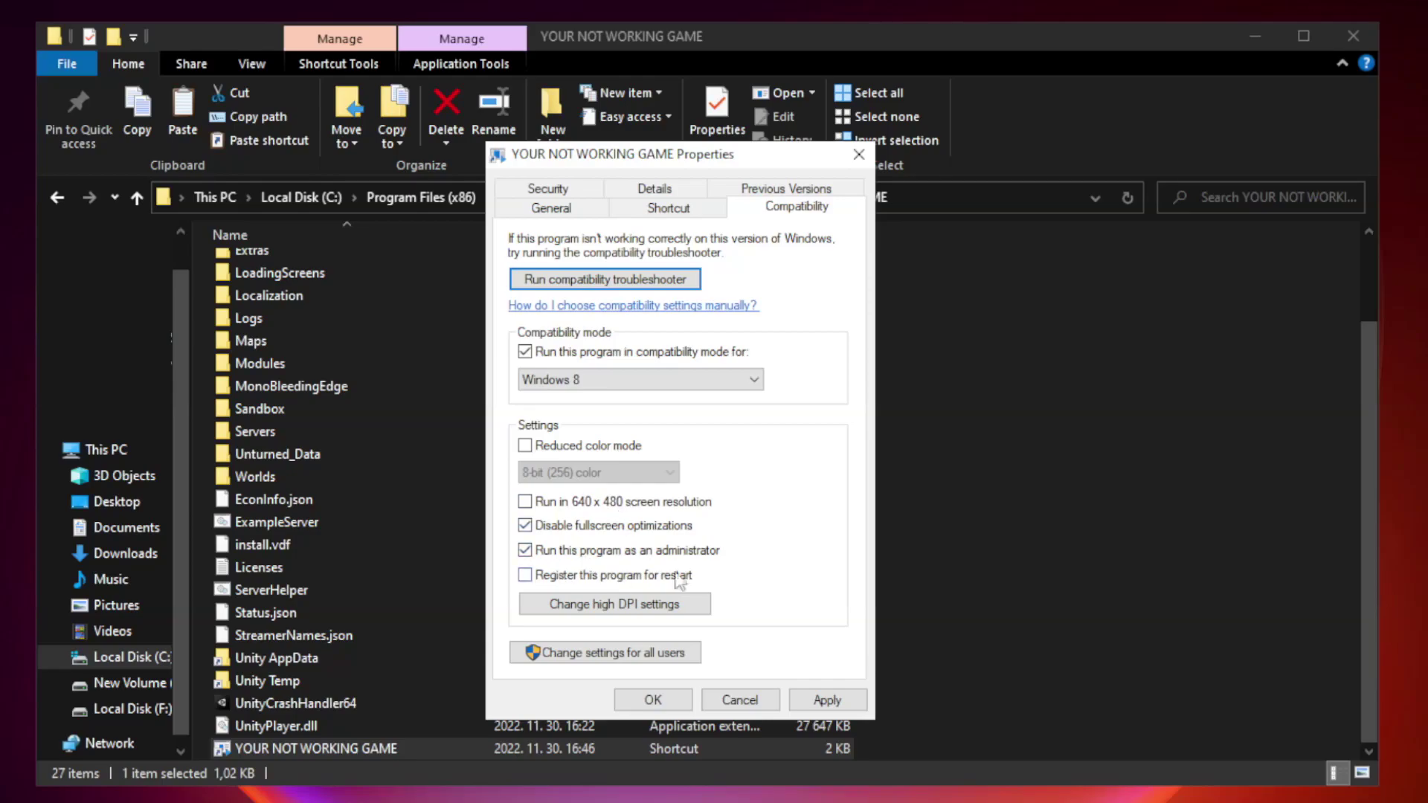
pyautogui.click(828, 701)
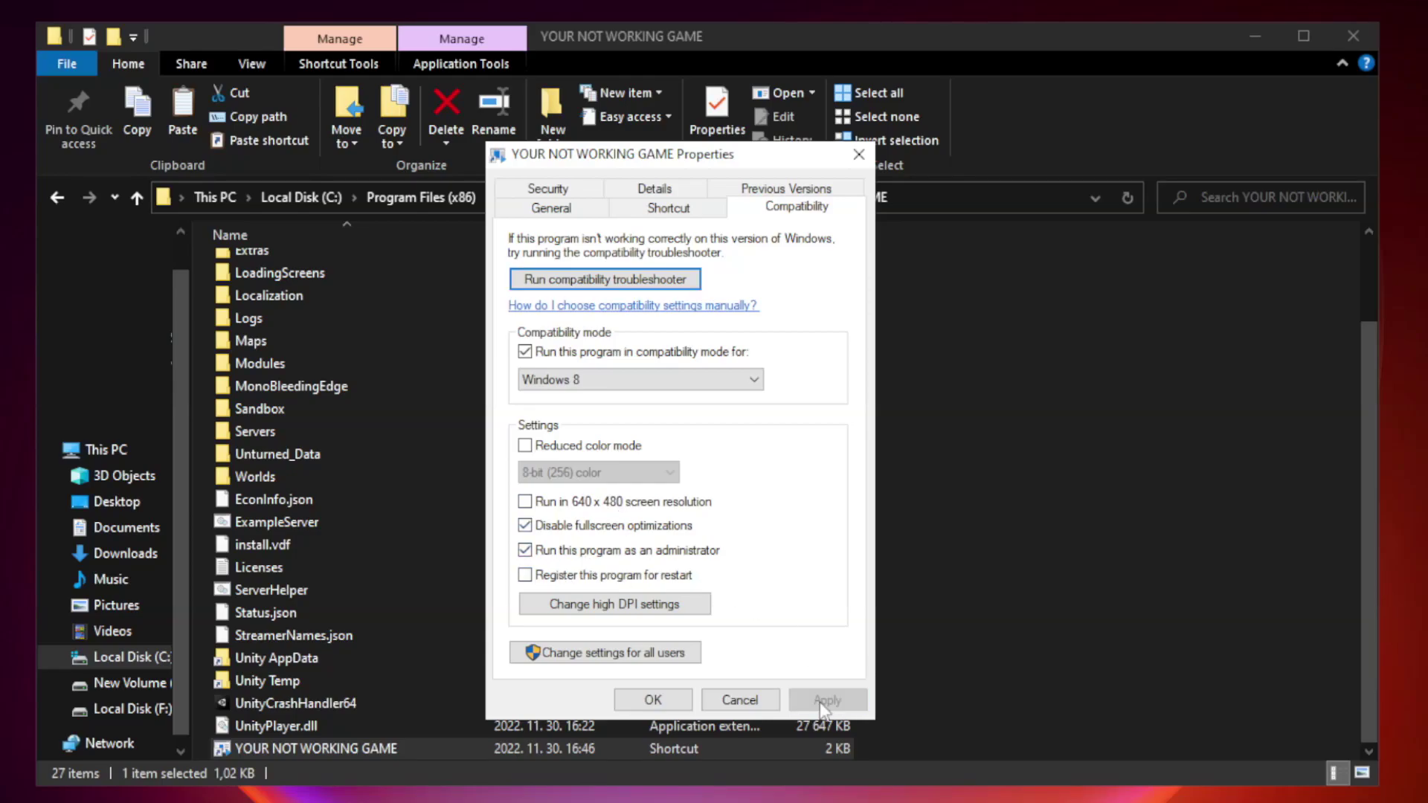
pyautogui.click(653, 701)
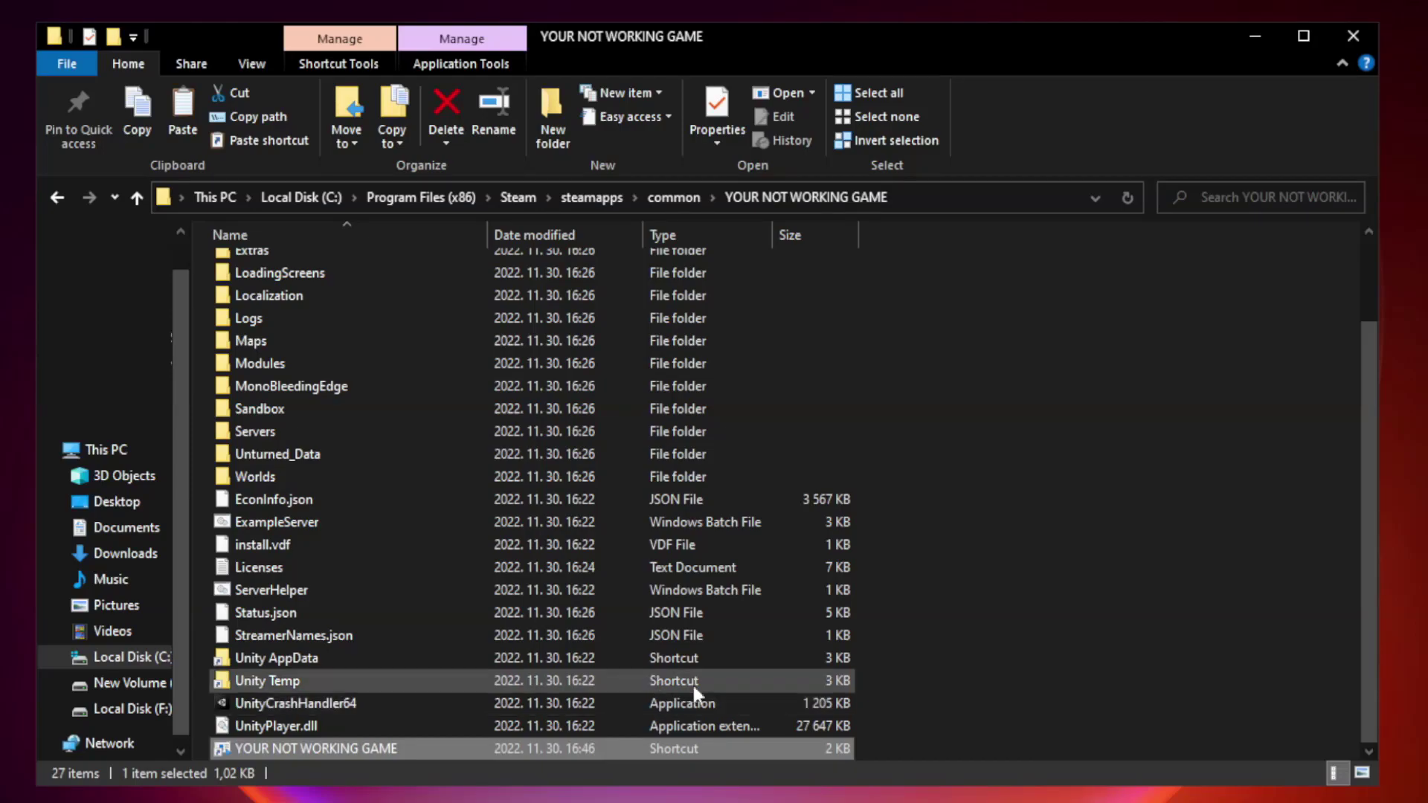
pyautogui.click(1353, 39)
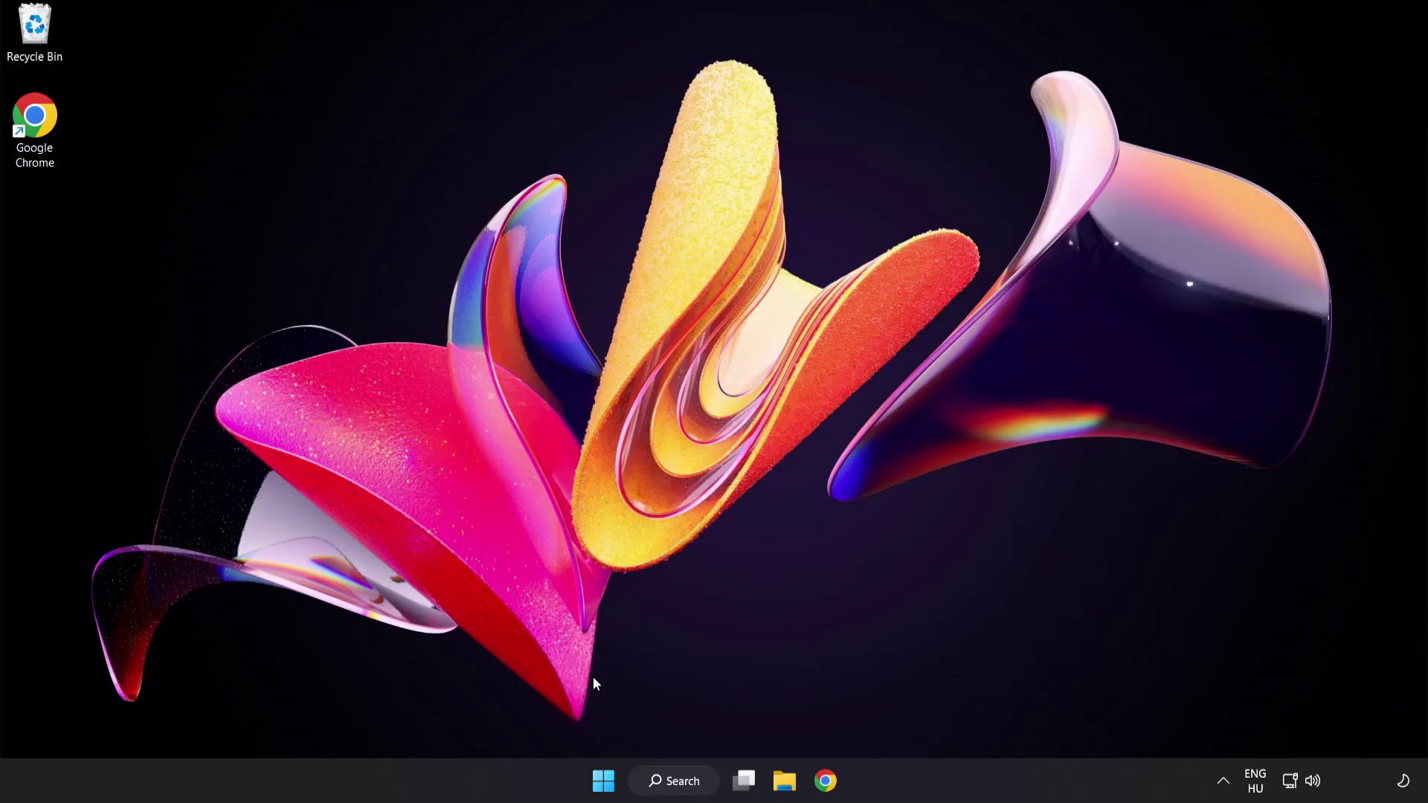
# - In Task Manager, disable the Cortana, Phone Link, Terminal and Windows Security notification icon startup apps, and close Task Manager
pyautogui.rightClick(608, 785)
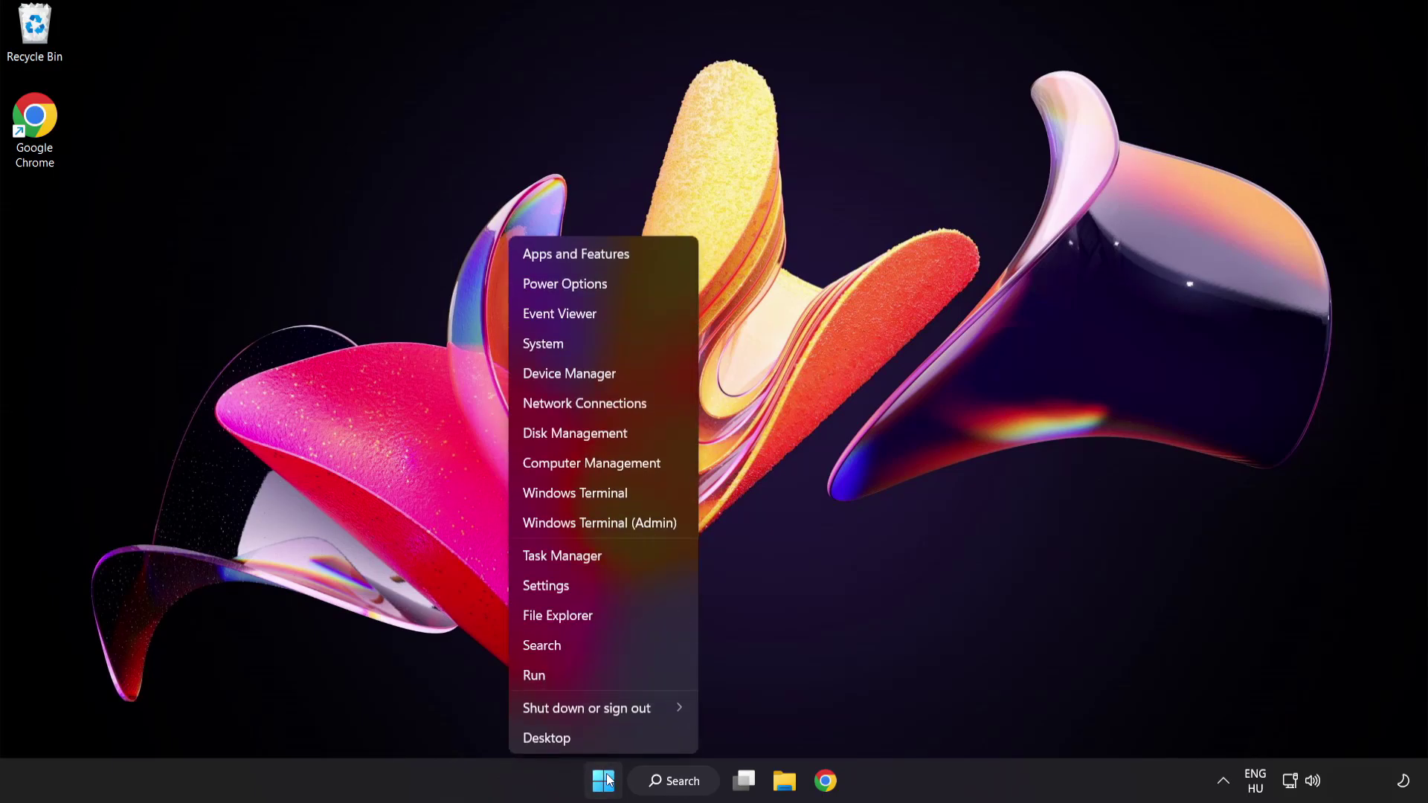
pyautogui.click(618, 557)
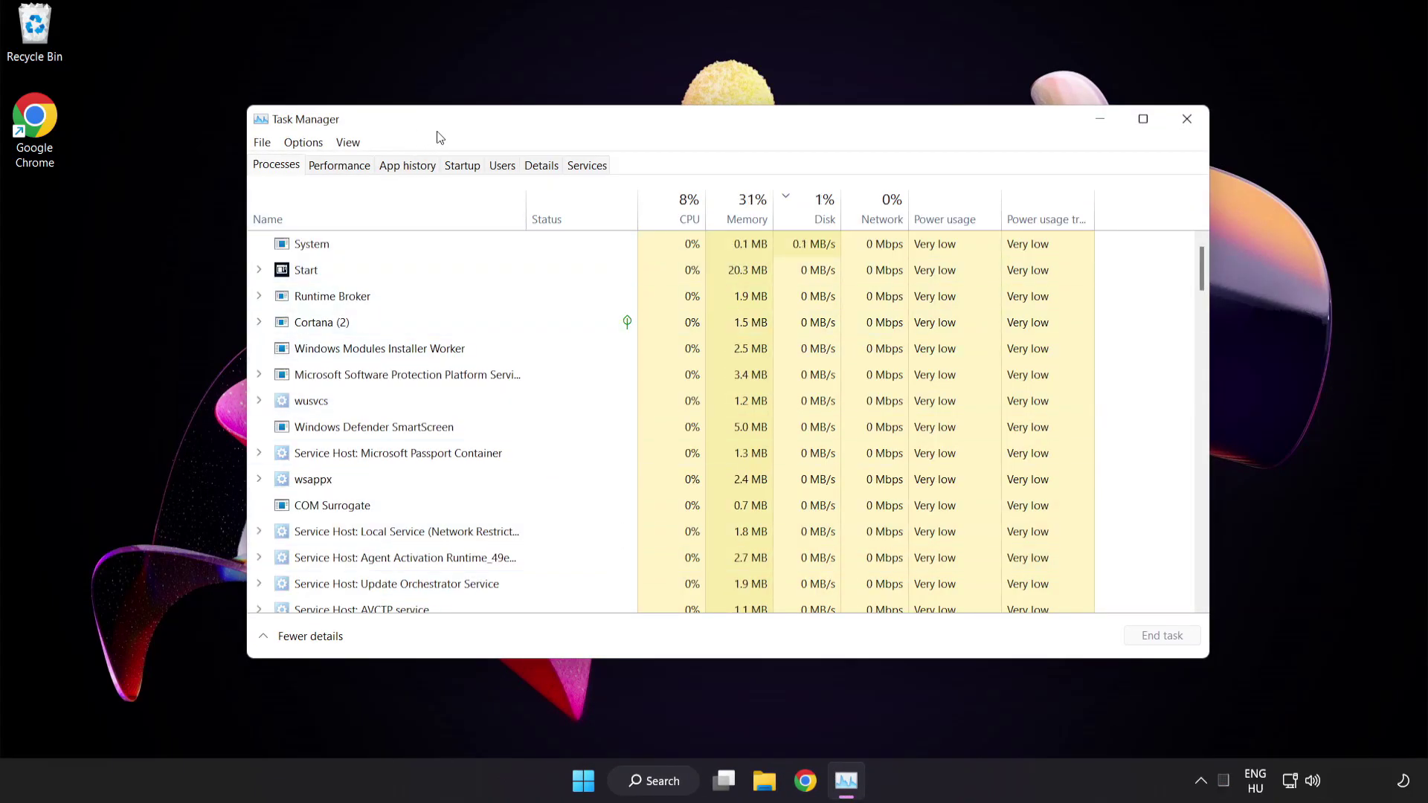
pyautogui.click(474, 168)
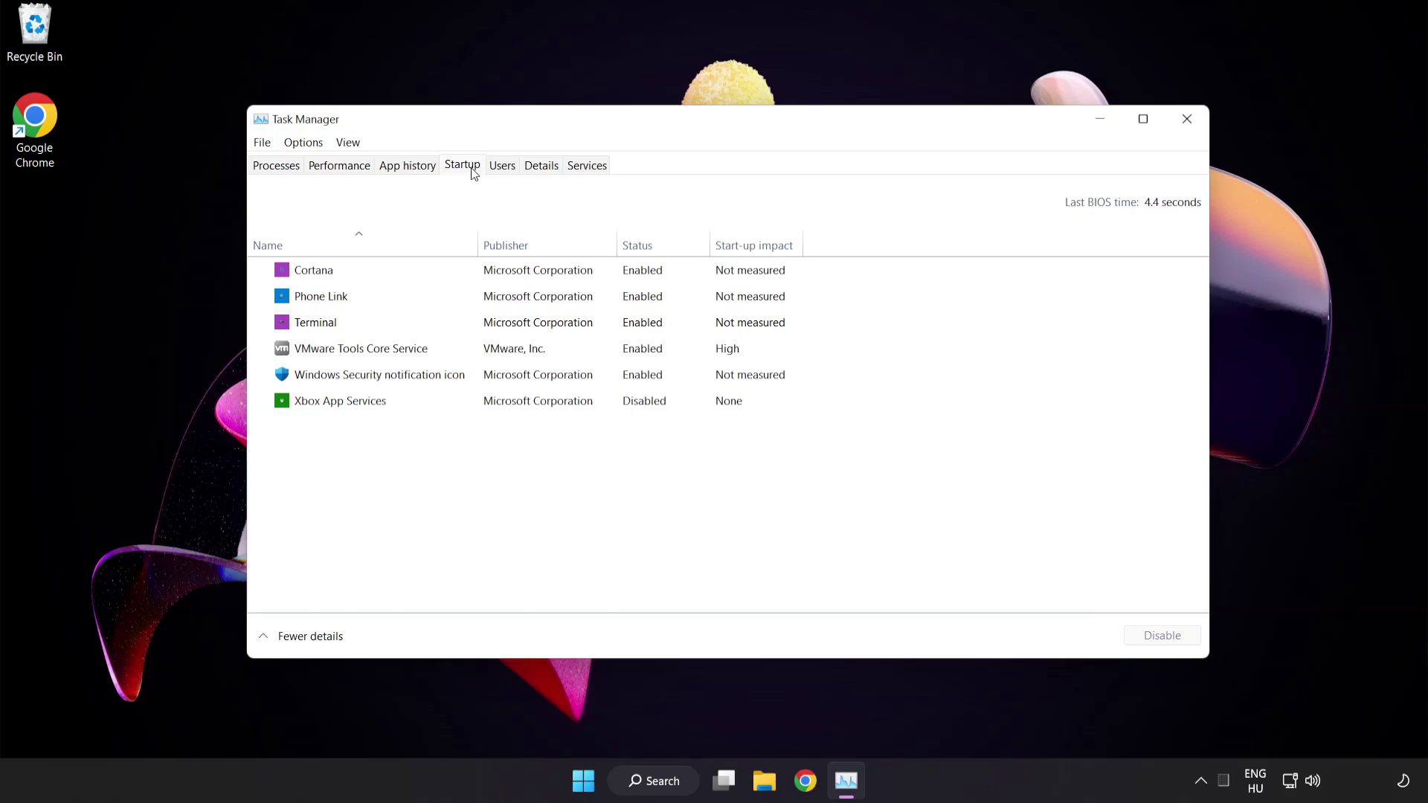
pyautogui.click(474, 279)
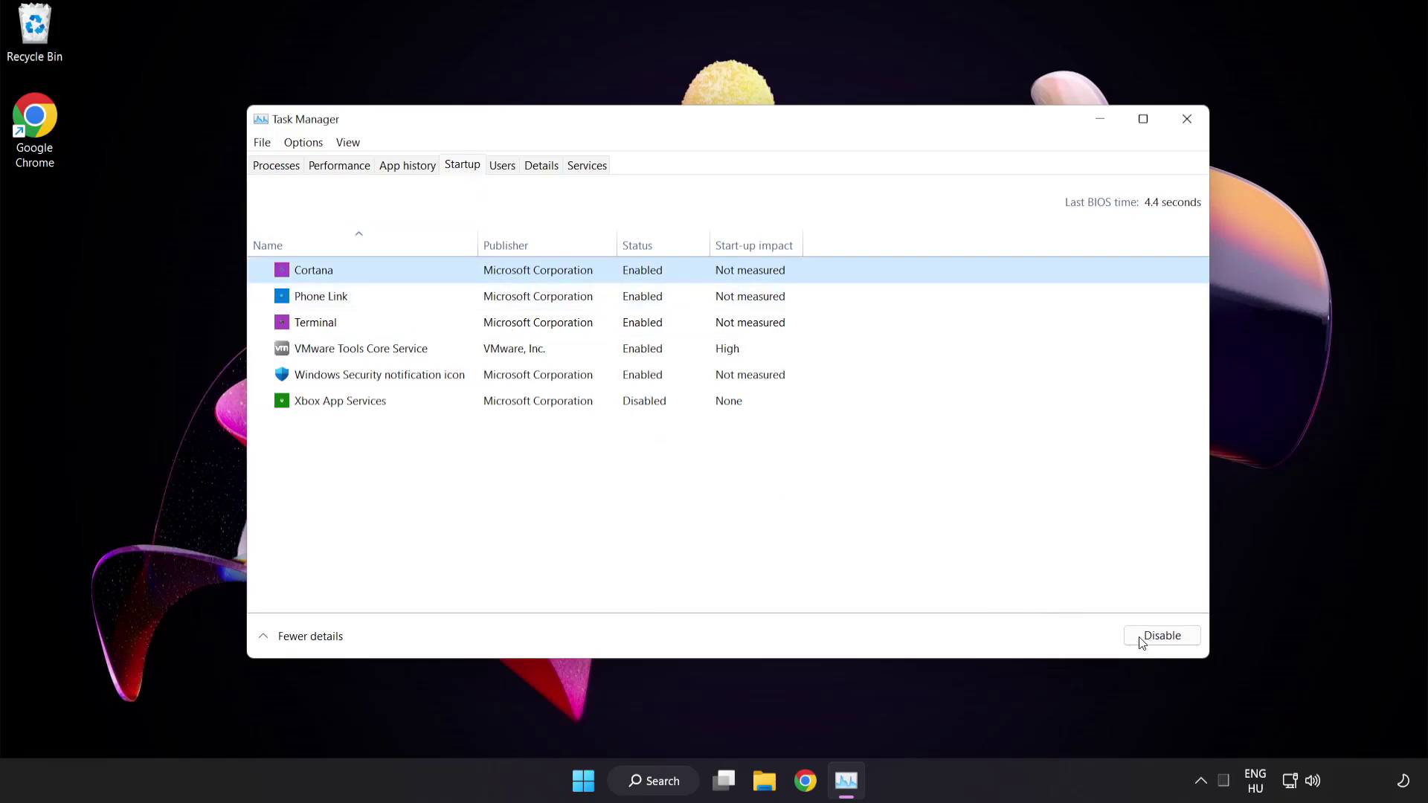
pyautogui.click(1169, 645)
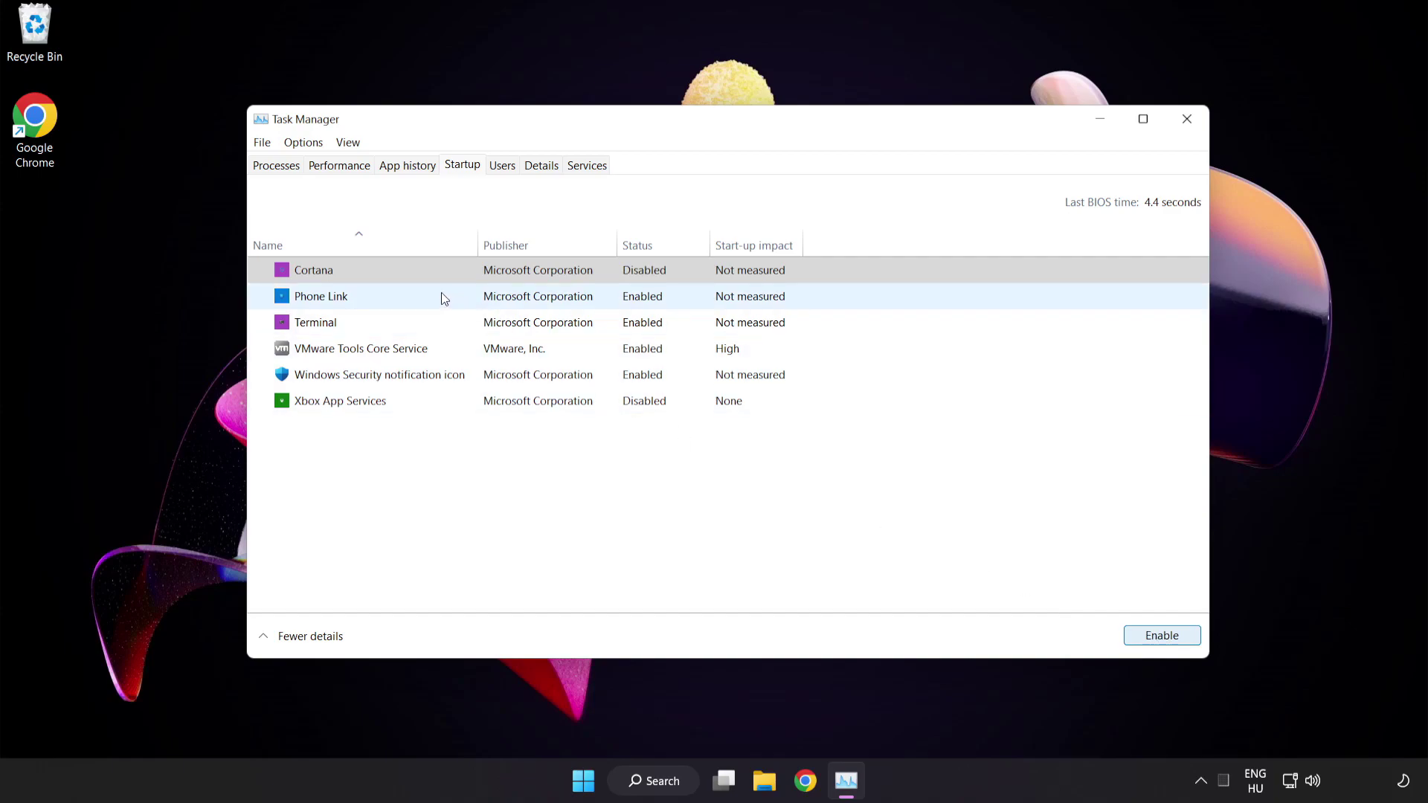
pyautogui.click(443, 295)
pyautogui.click(1155, 644)
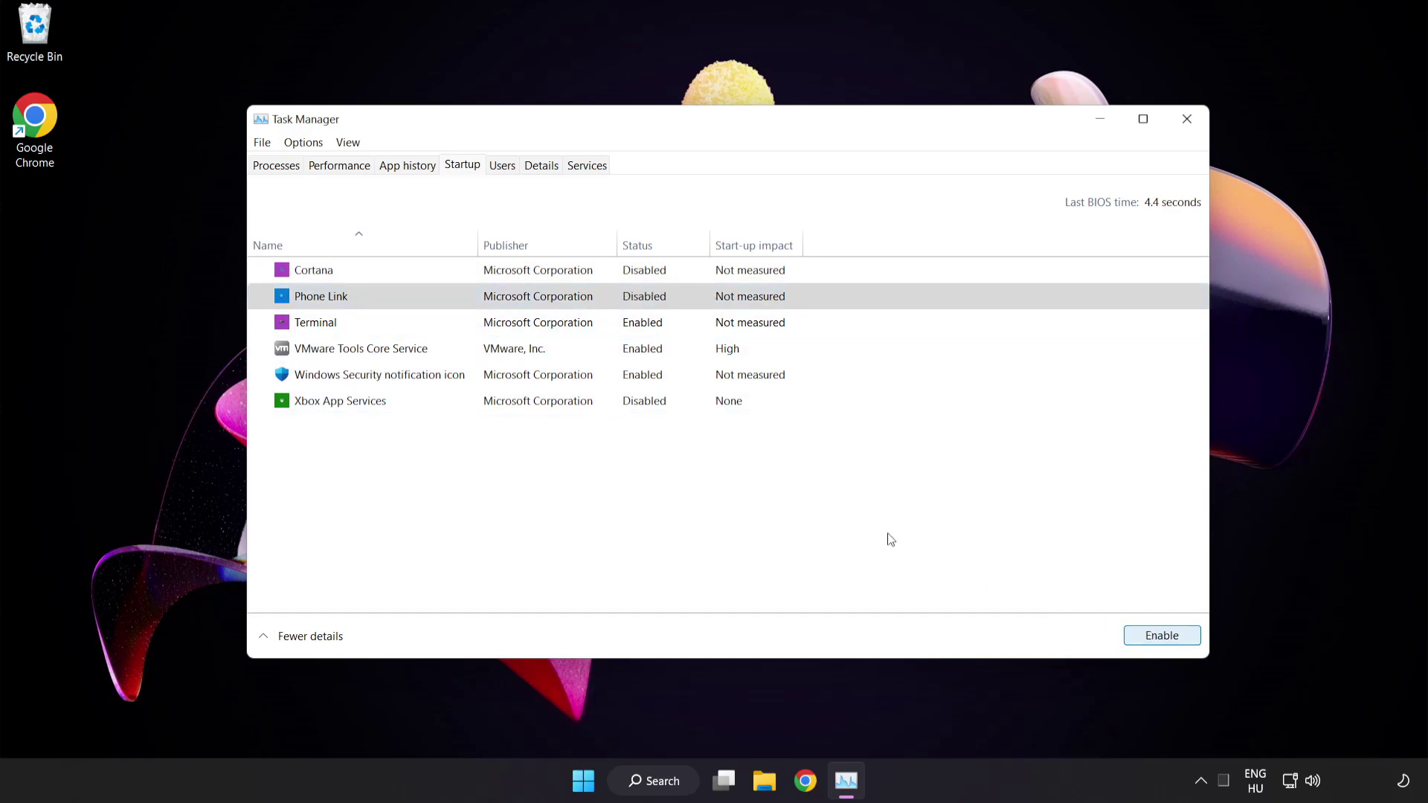
pyautogui.click(456, 324)
pyautogui.click(1138, 635)
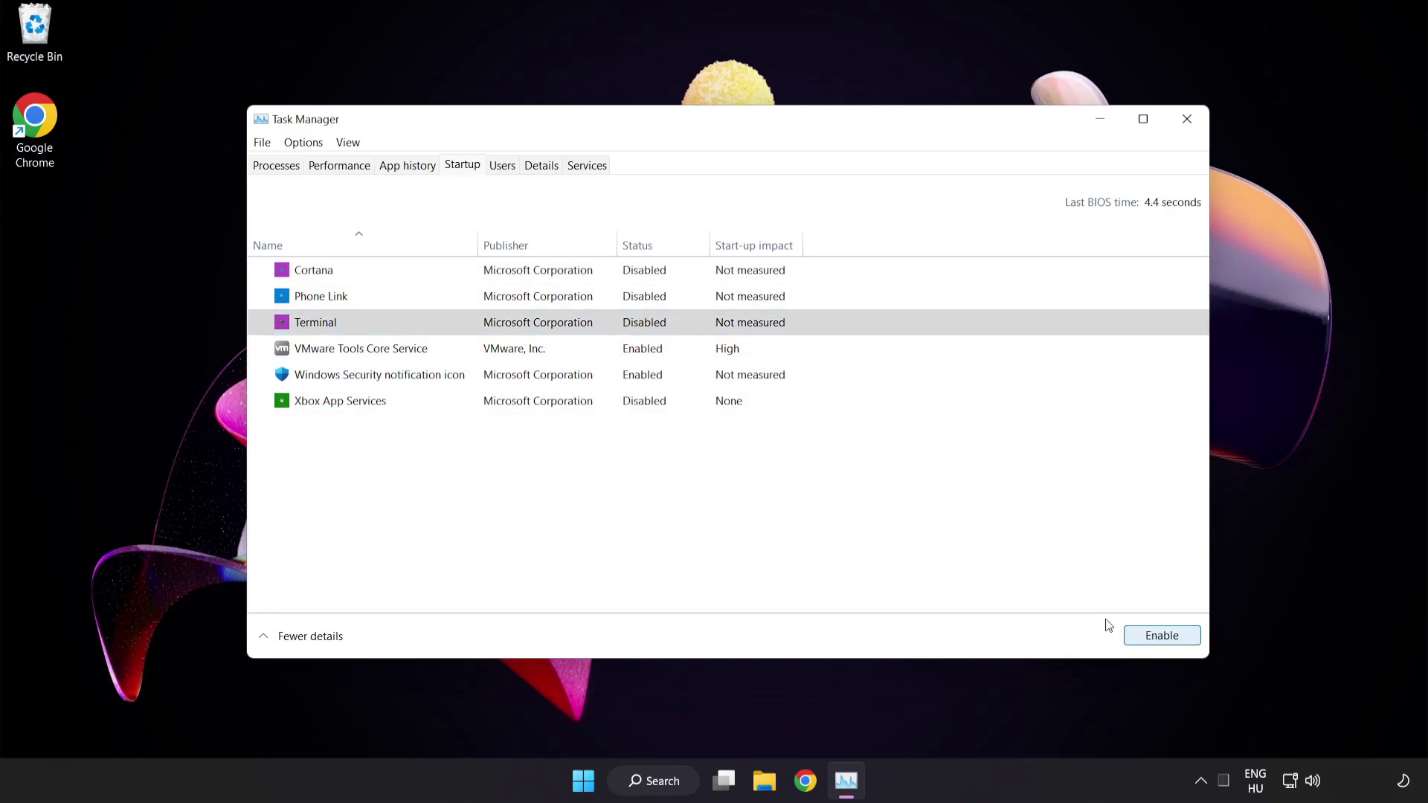
pyautogui.click(483, 375)
pyautogui.click(1148, 644)
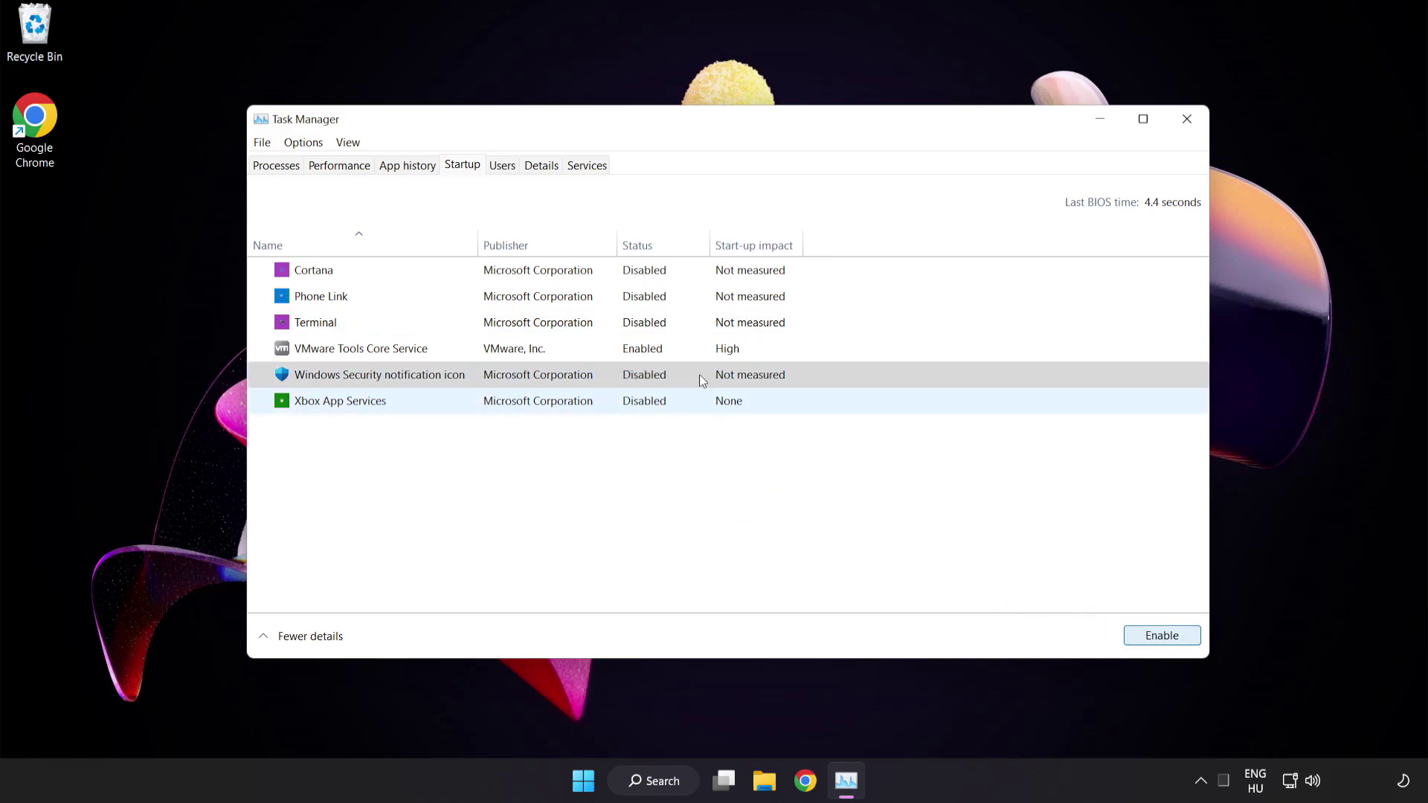
pyautogui.click(1188, 120)
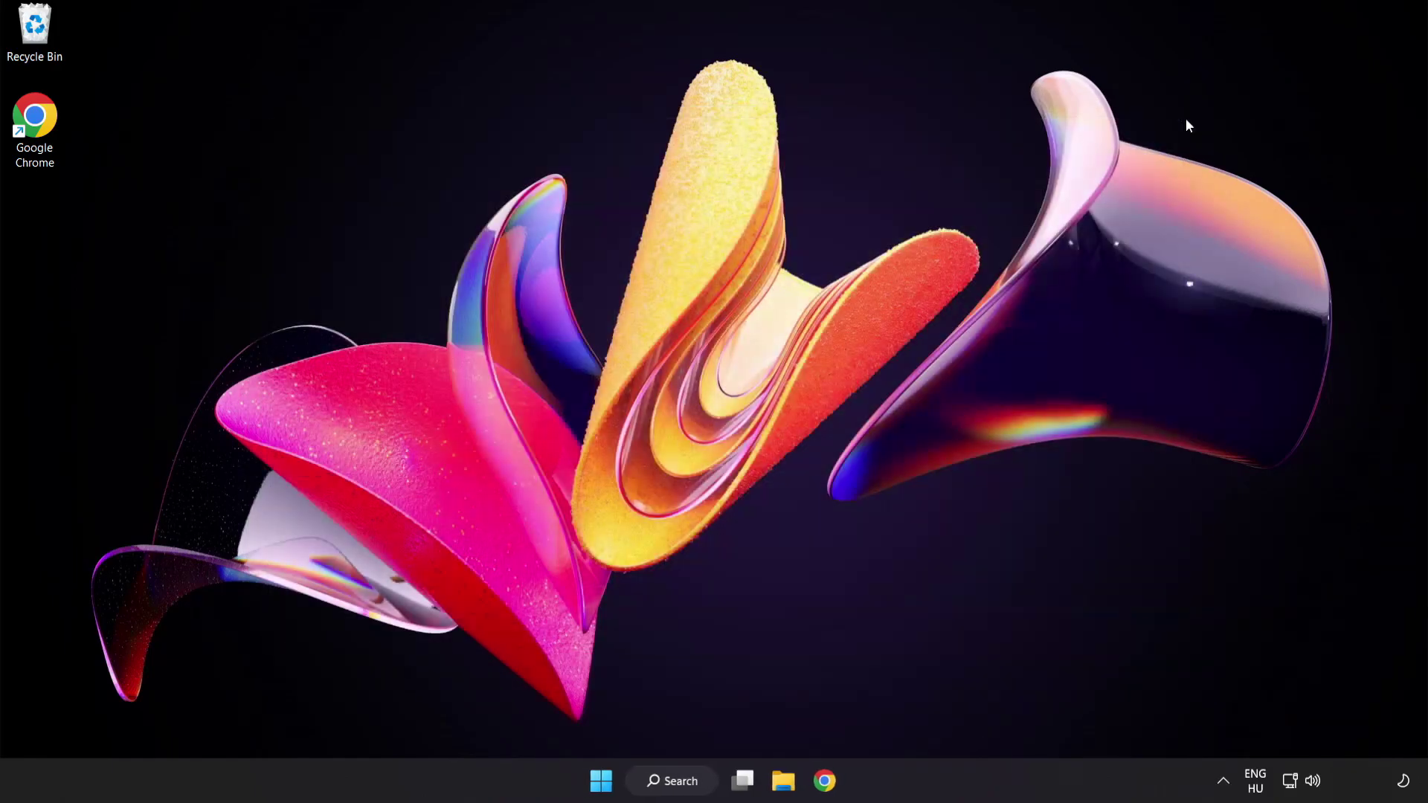
# - Switch to Chrome and download the English DirectX End-User Runtime Web Installer from the open Microsoft page
pyautogui.click(826, 782)
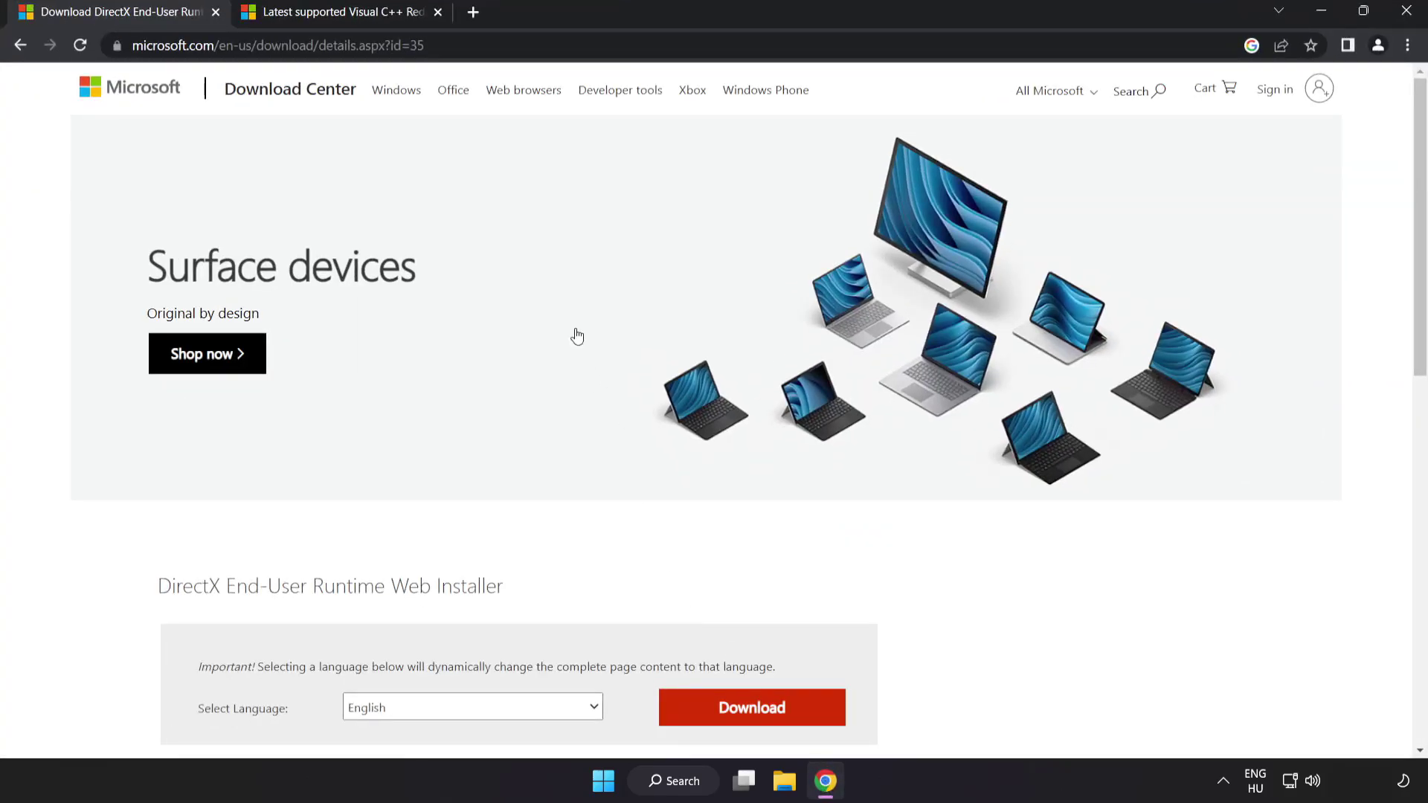
pyautogui.click(467, 50)
pyautogui.click(467, 50)
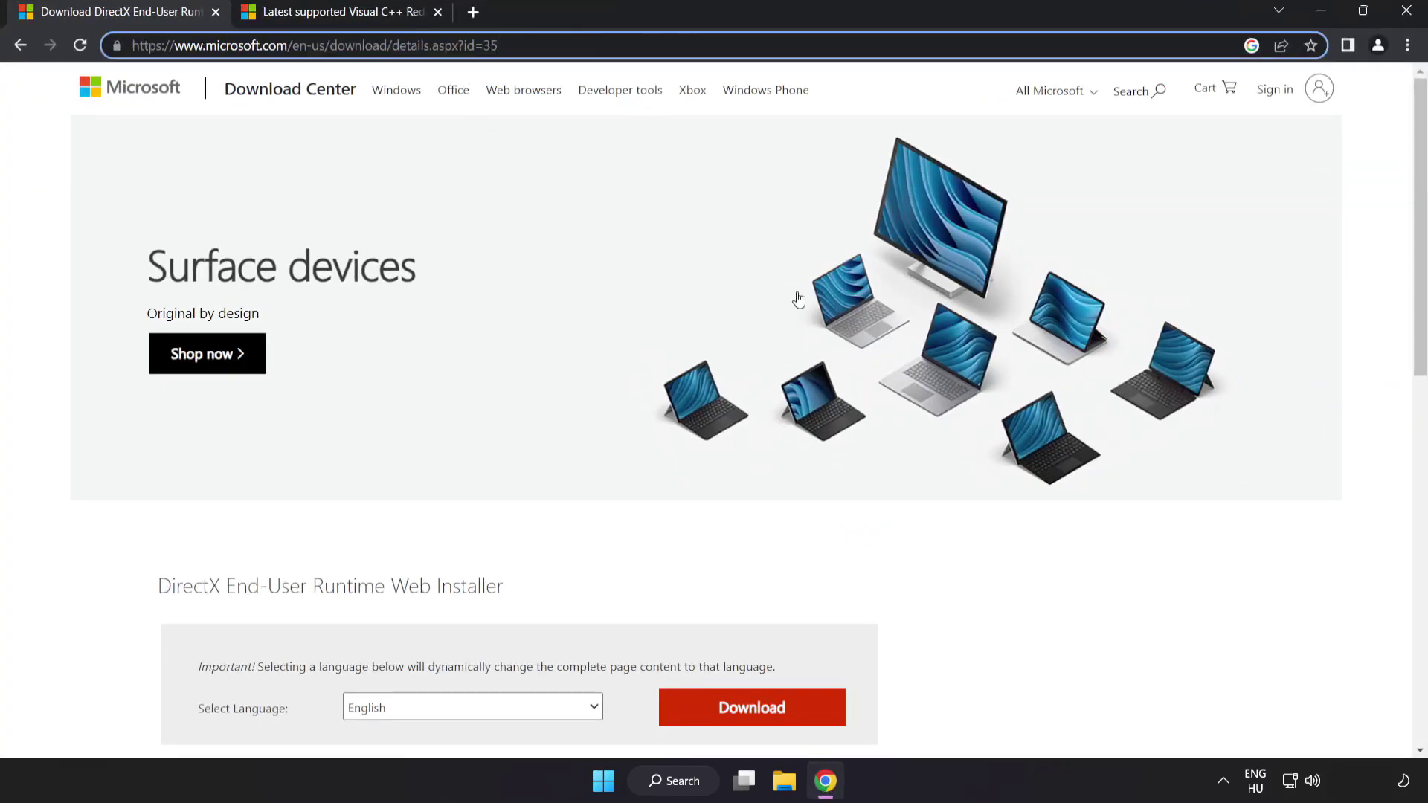
pyautogui.click(1002, 608)
pyautogui.scroll(-2, 997, 598)
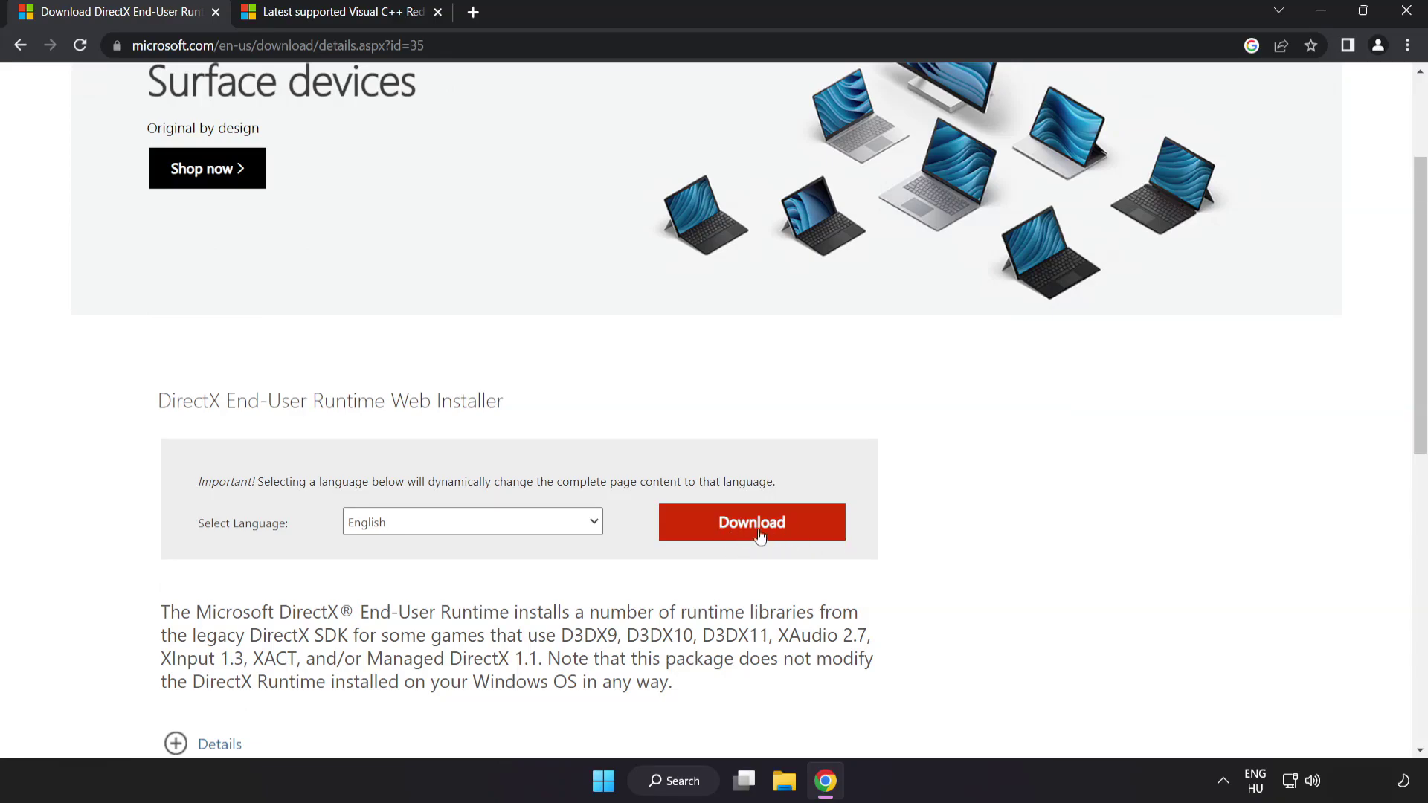
pyautogui.click(770, 537)
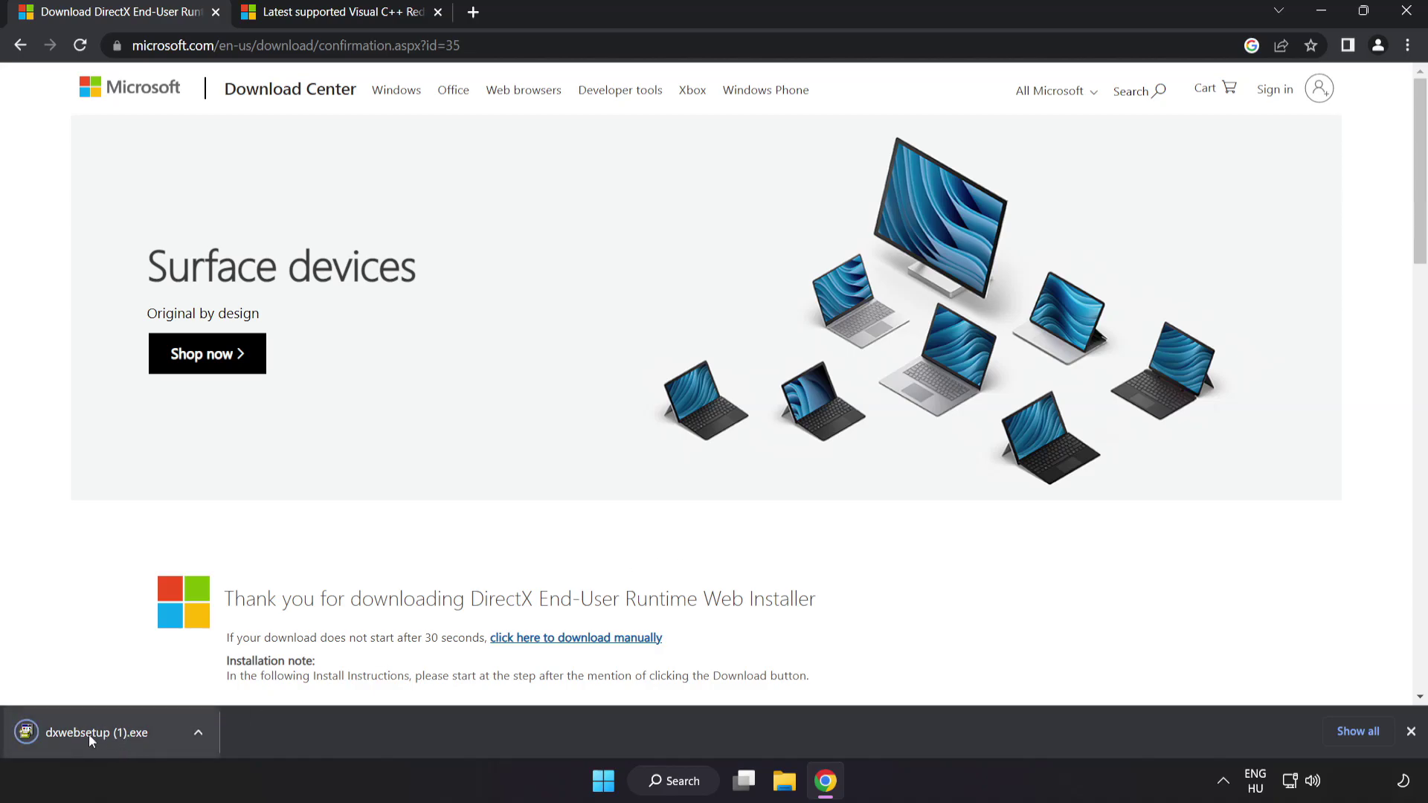
# - Run the downloaded dxwebsetup (1).exe, accept the license agreement, and complete the DirectX setup without the Bing Bar
pyautogui.click(119, 734)
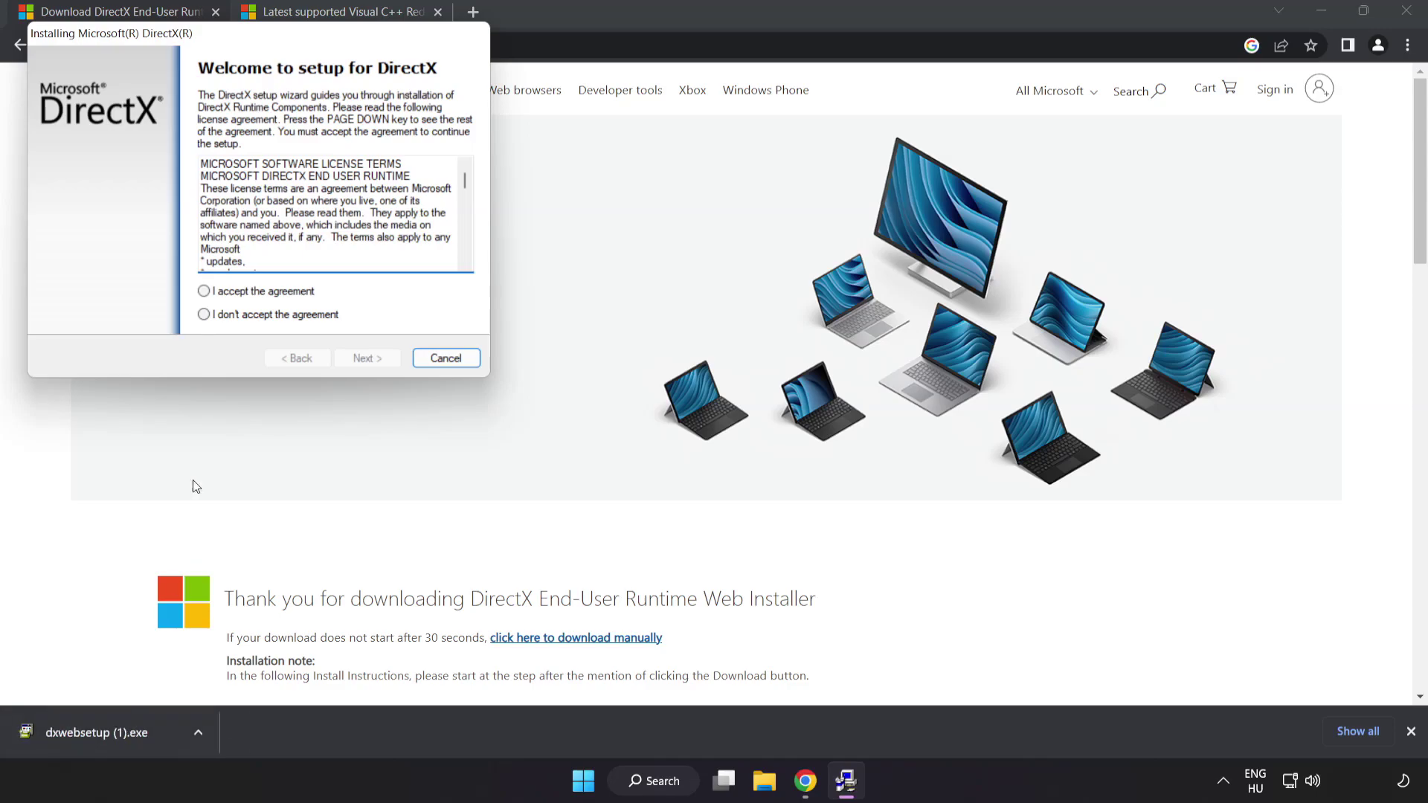
pyautogui.moveTo(214, 35); pyautogui.dragTo(652, 187)
pyautogui.moveTo(903, 345); pyautogui.dragTo(912, 421)
pyautogui.click(668, 446)
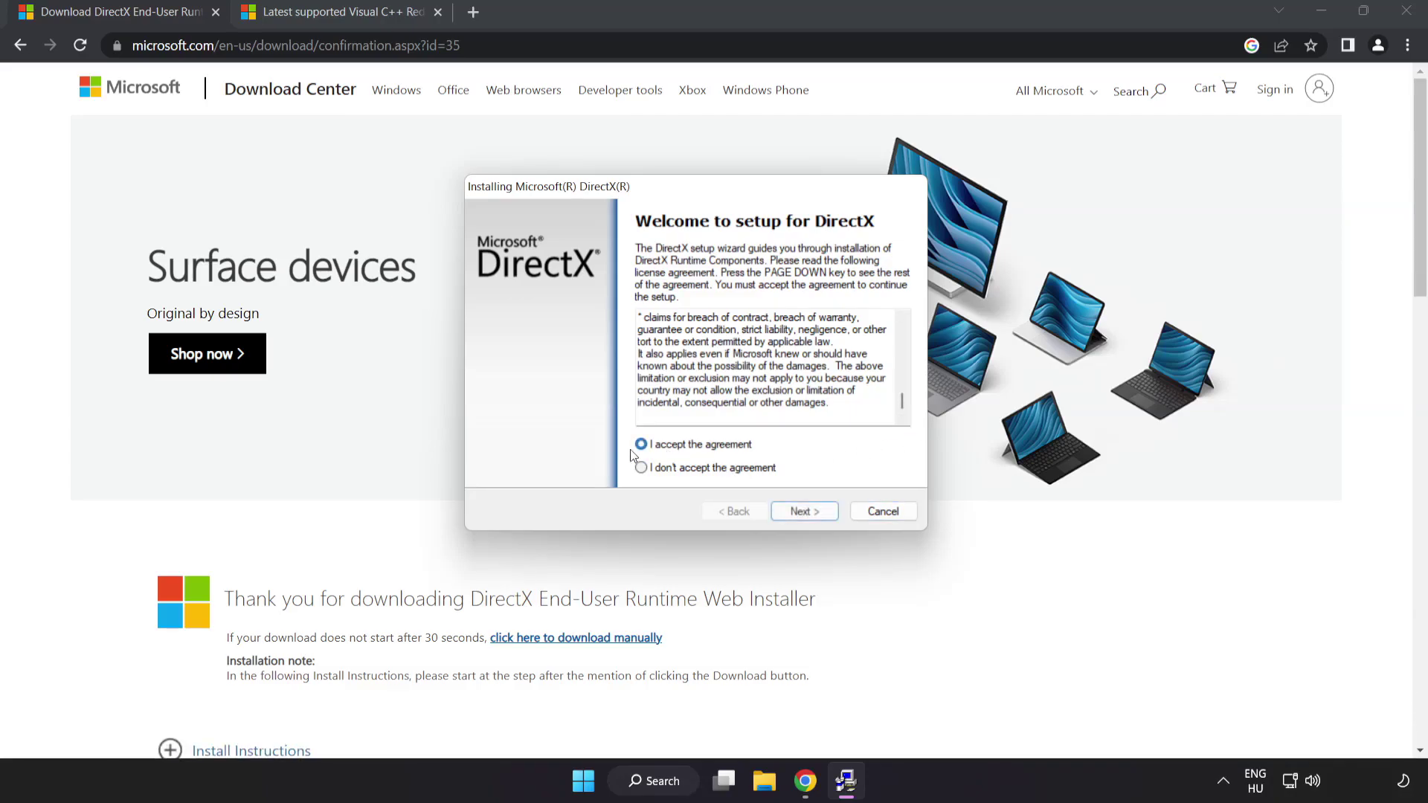
pyautogui.click(822, 514)
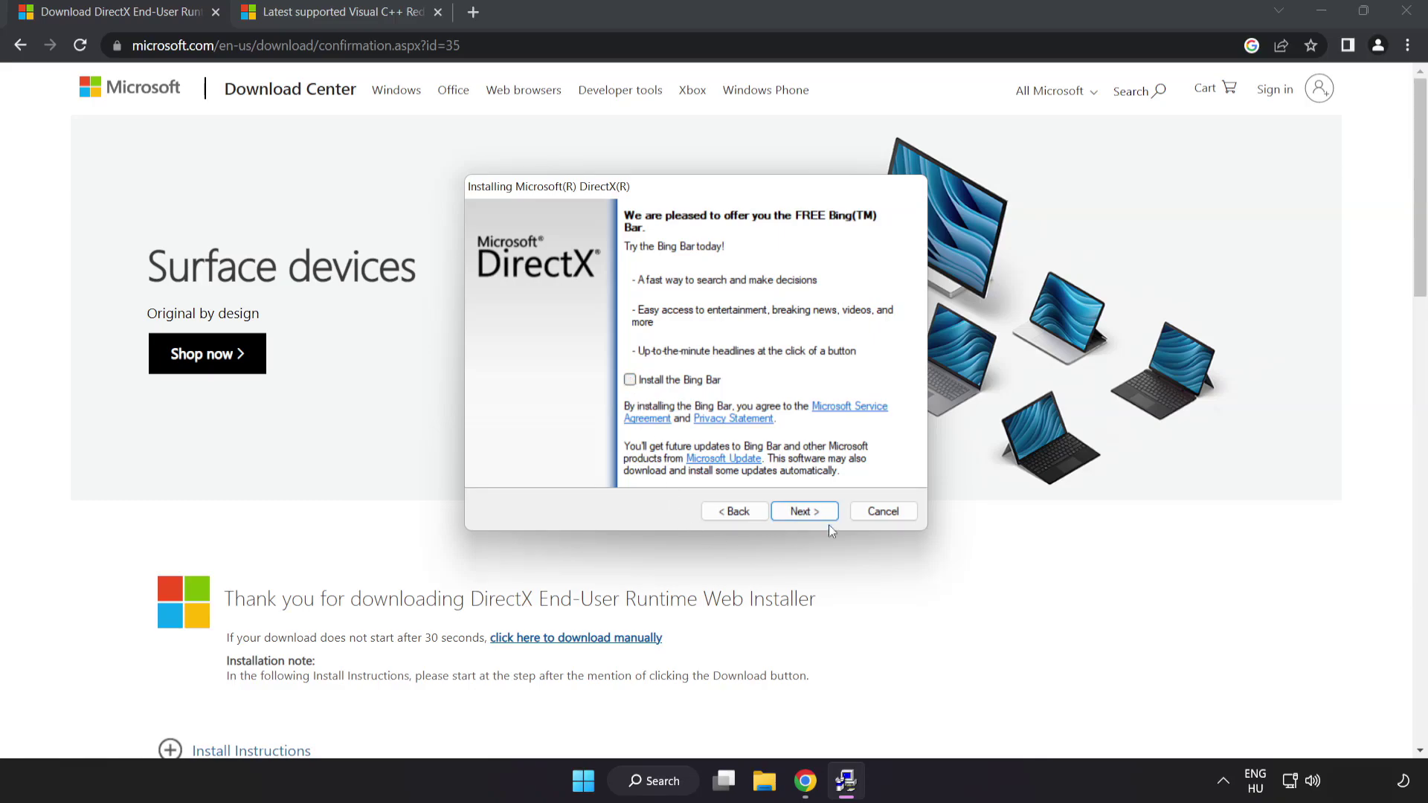
pyautogui.click(809, 512)
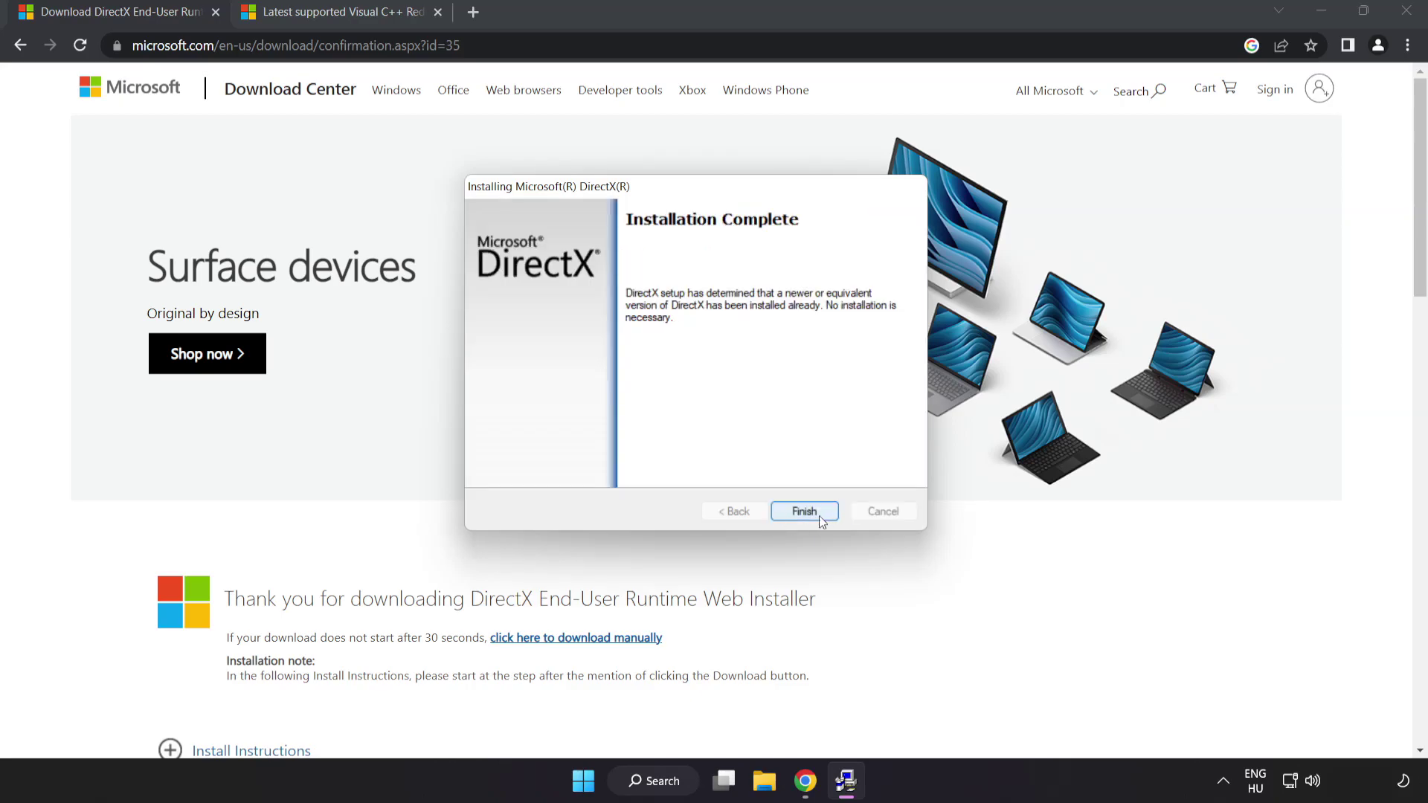
pyautogui.click(805, 511)
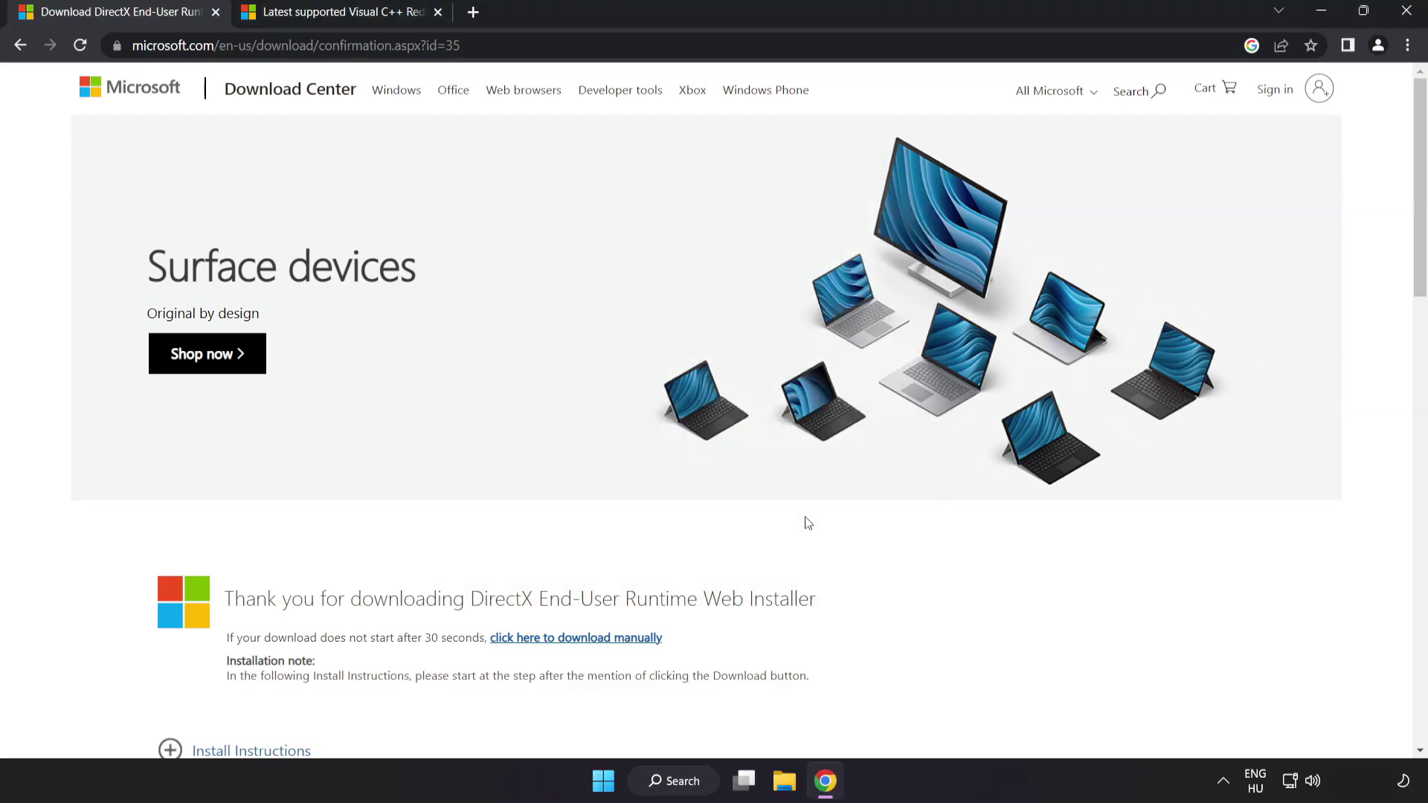
# - Close the DirectX page and download the ARM64, X86 and X64 Visual C++ Redistributable packages for Visual Studio 2015–2022
pyautogui.click(216, 12)
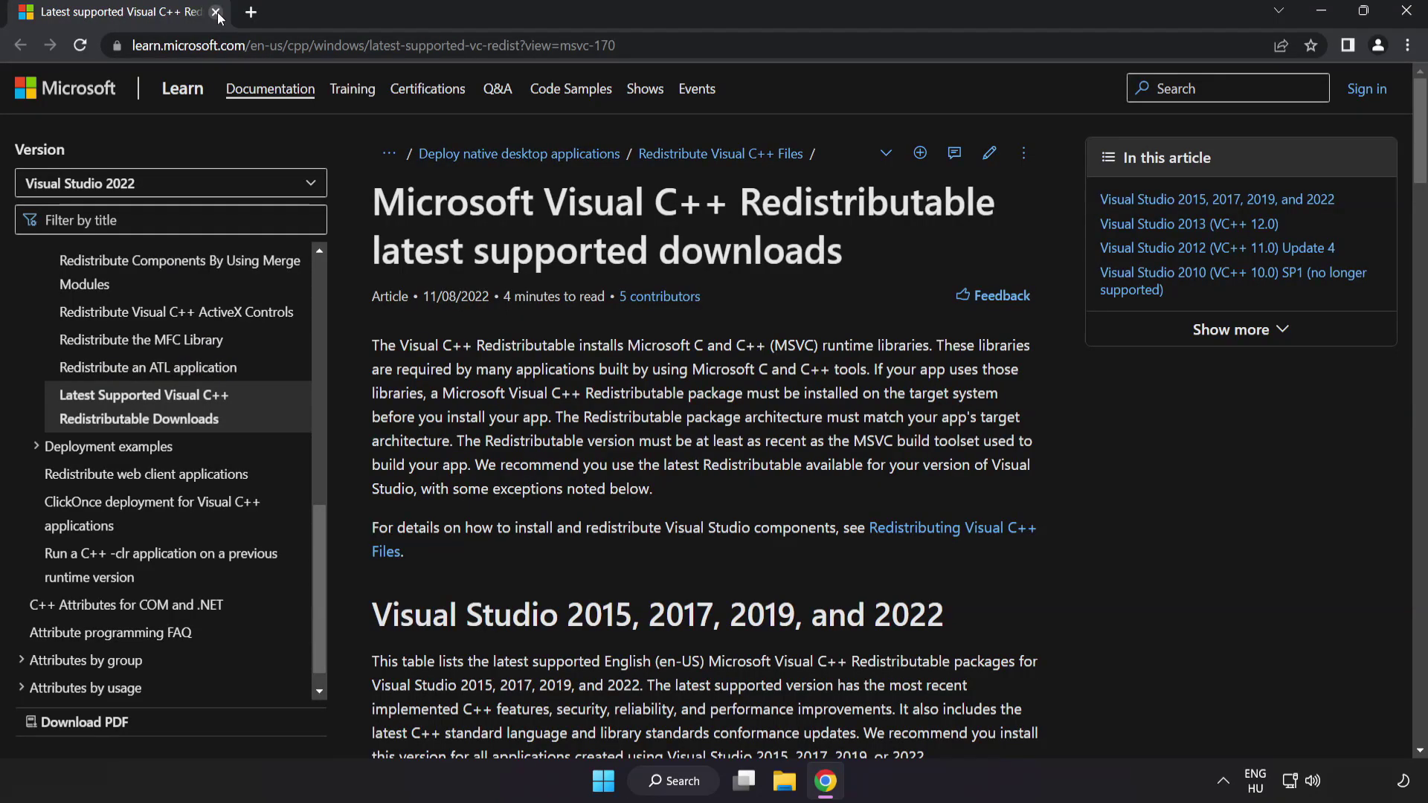
pyautogui.click(682, 42)
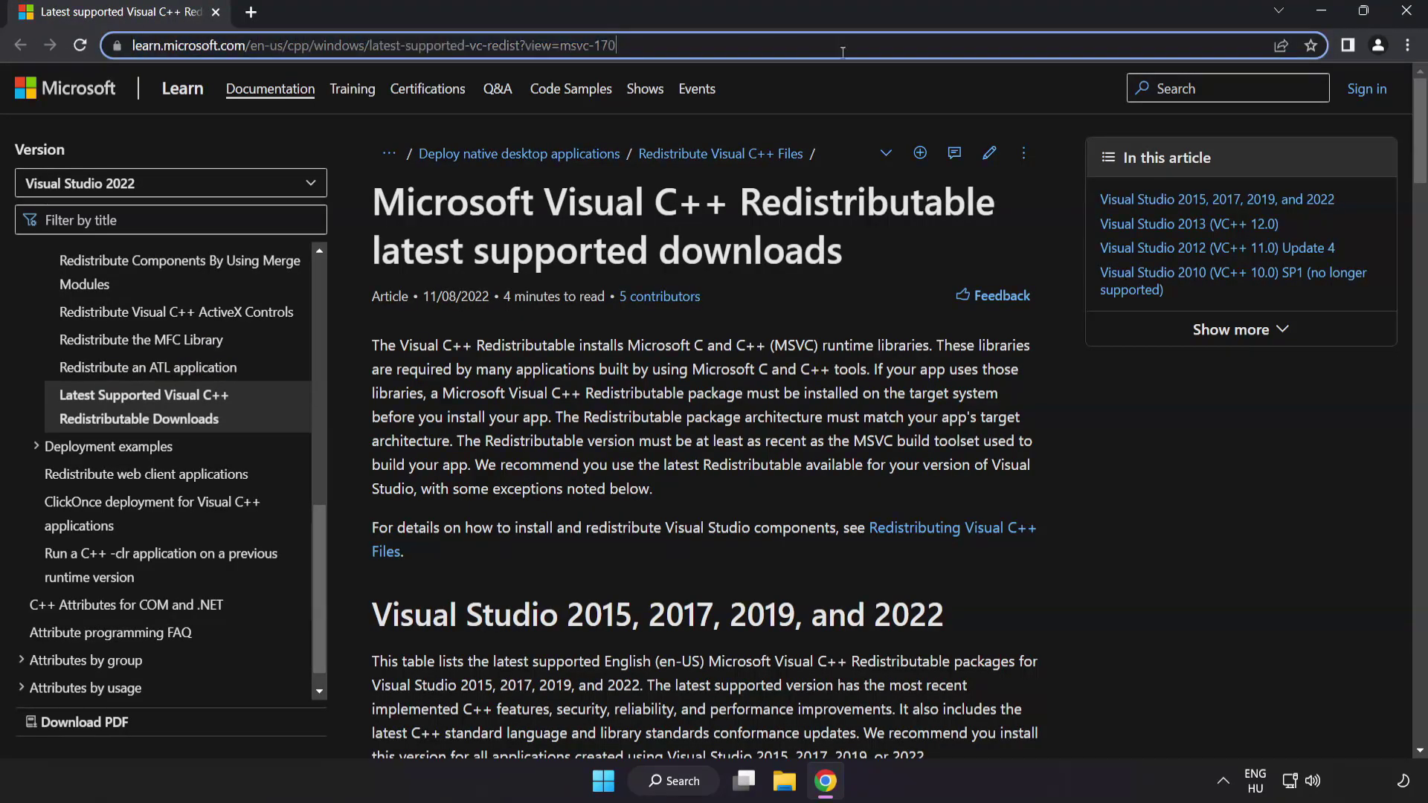
pyautogui.click(775, 221)
pyautogui.moveTo(1421, 140); pyautogui.dragTo(1410, 221)
pyautogui.scroll(1, 1399, 223)
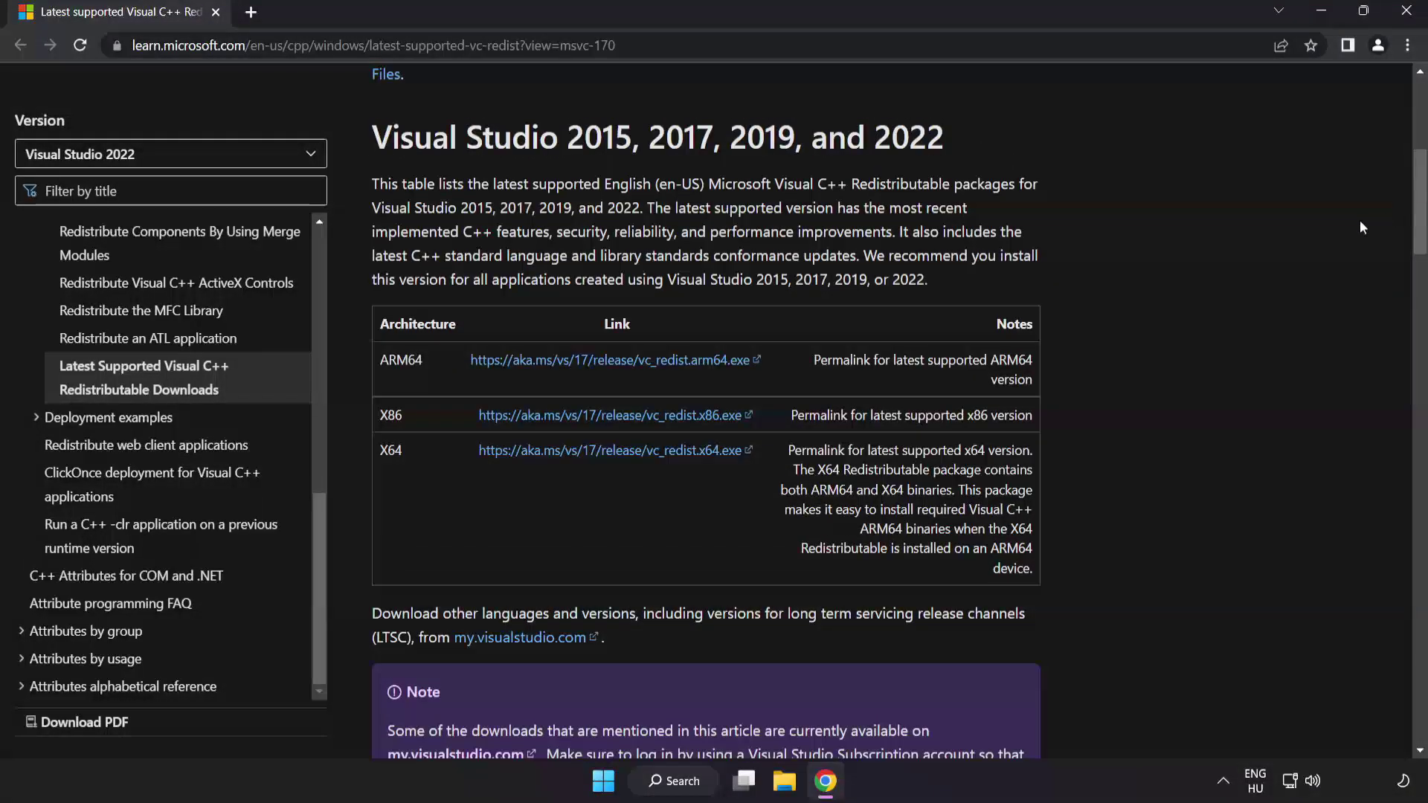
pyautogui.click(593, 367)
pyautogui.click(610, 415)
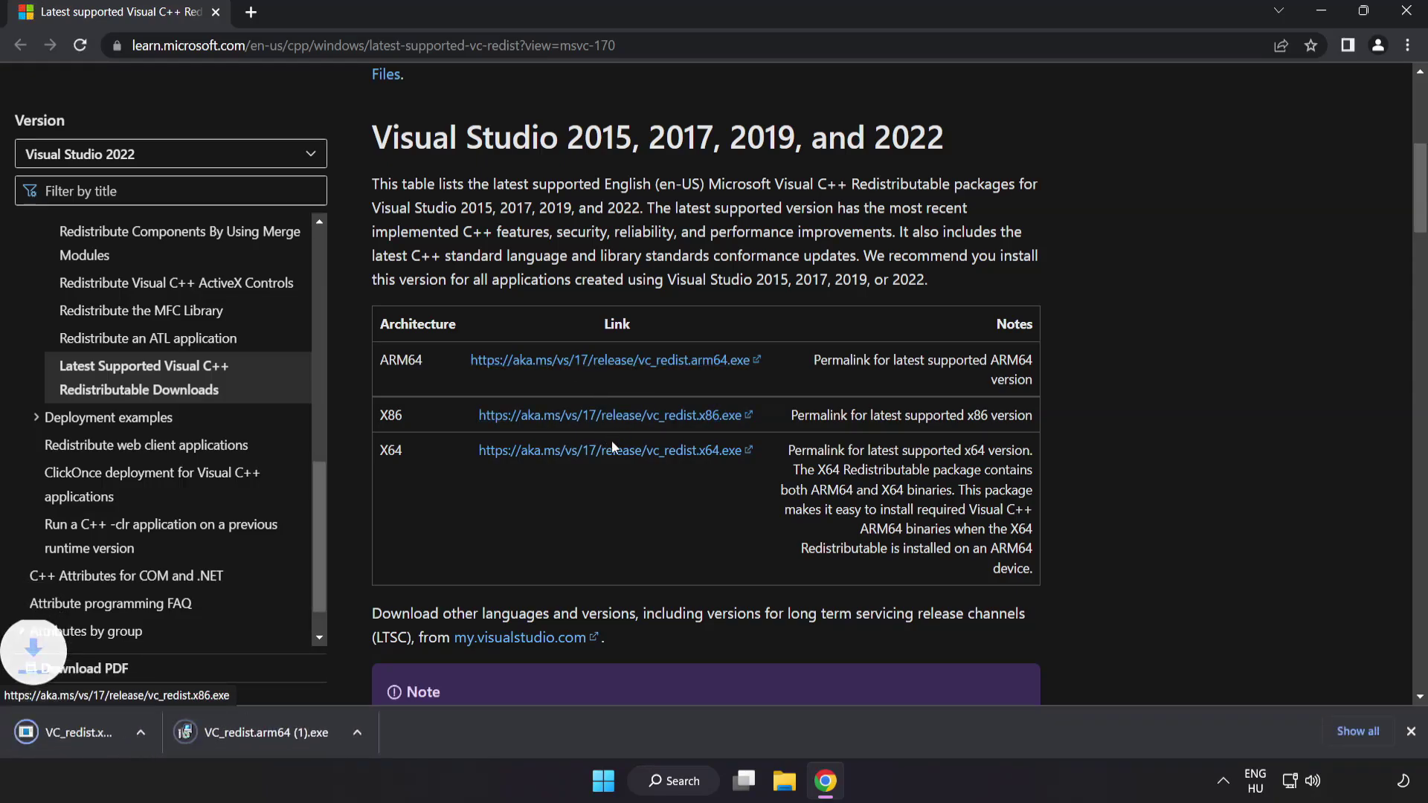
pyautogui.click(616, 453)
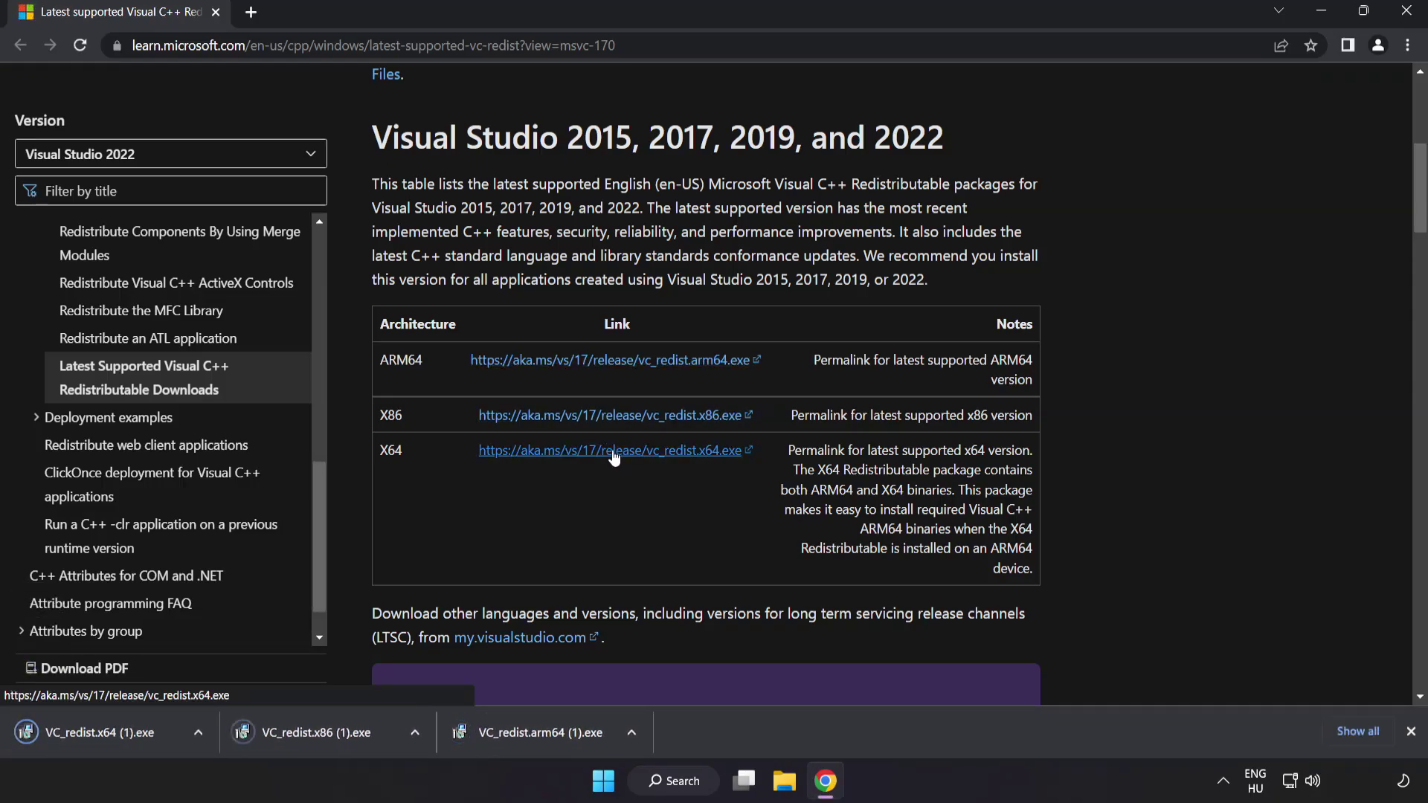
# - Try to install the downloaded ARM64 Visual C++ Redistributable, agreeing to the license terms, and close its setup window
pyautogui.click(538, 735)
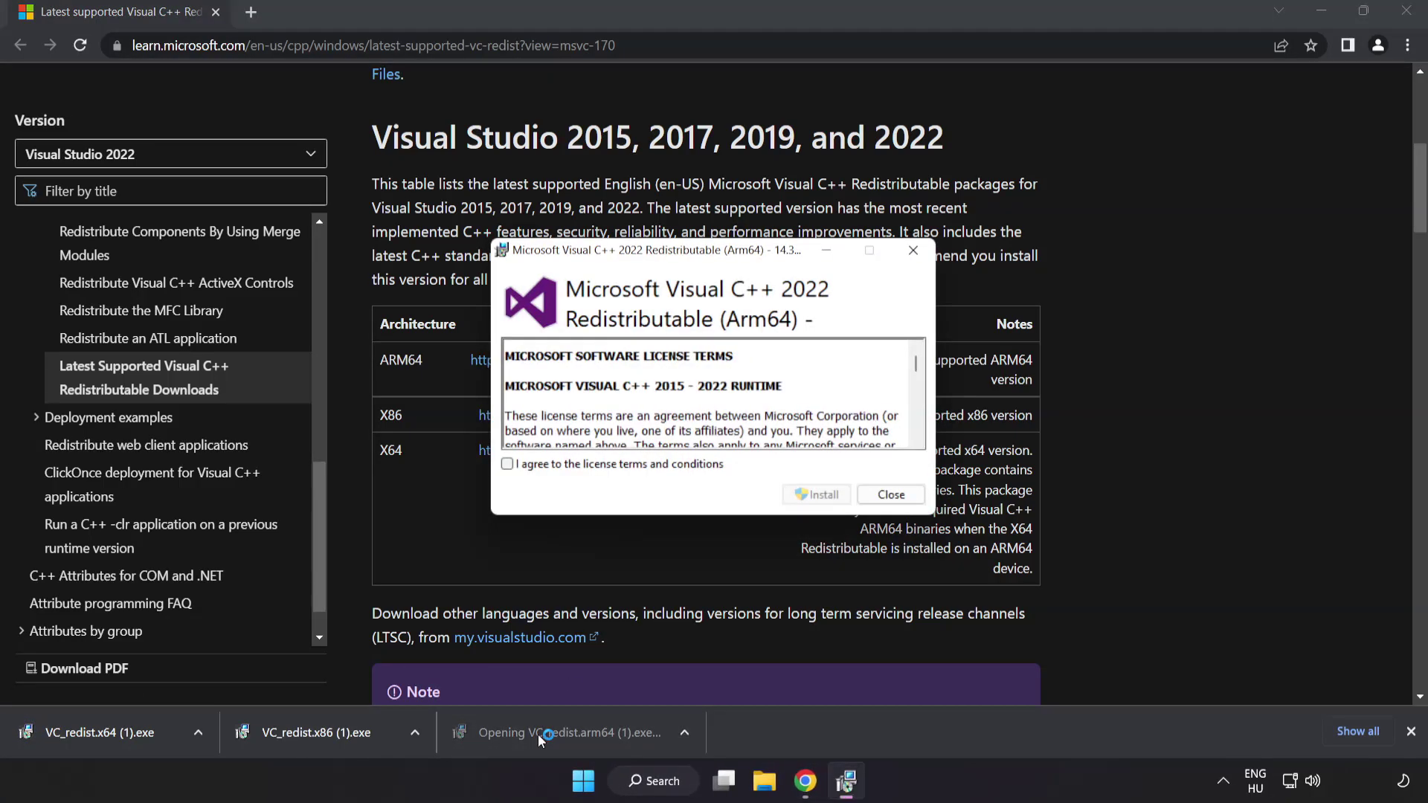
pyautogui.moveTo(916, 364); pyautogui.dragTo(917, 431)
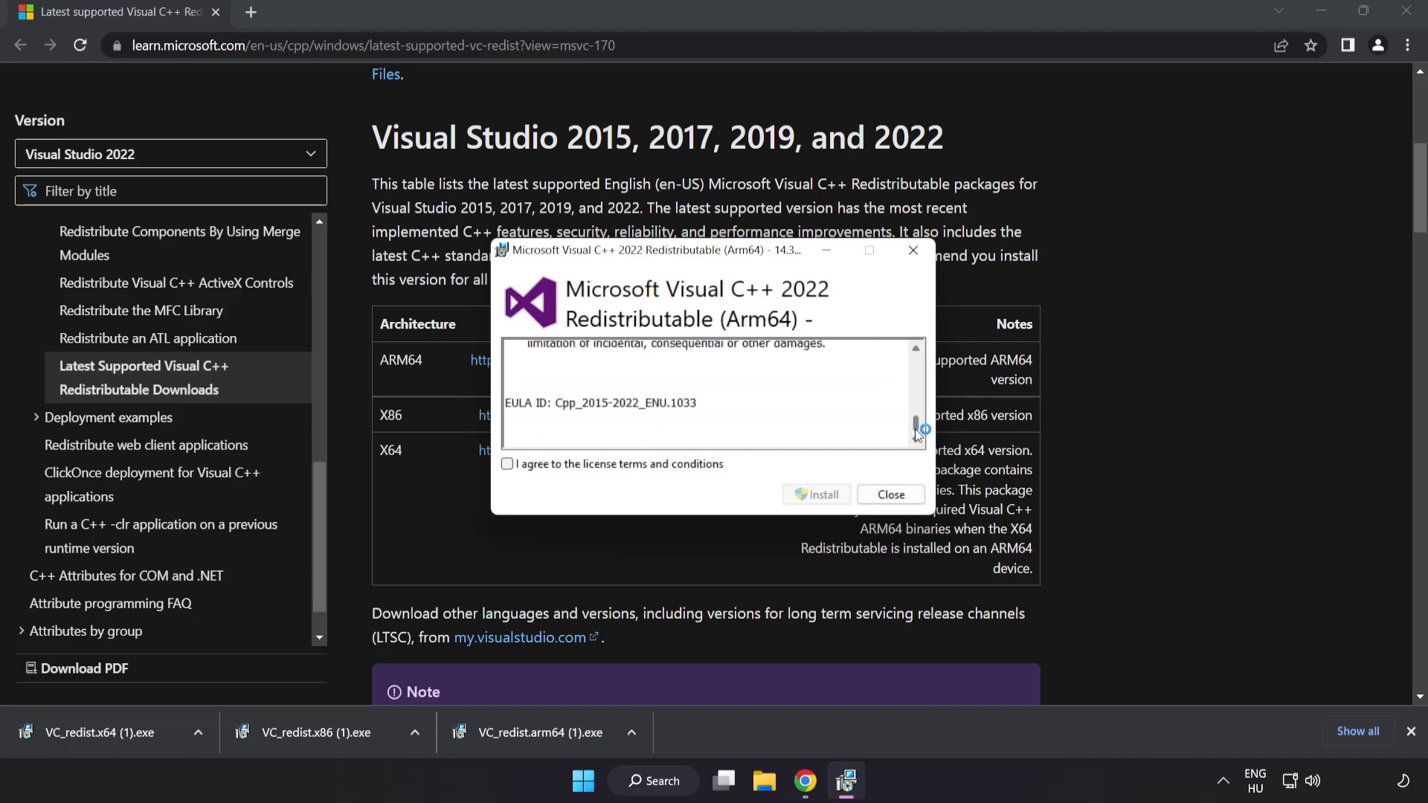
pyautogui.click(508, 465)
pyautogui.click(815, 496)
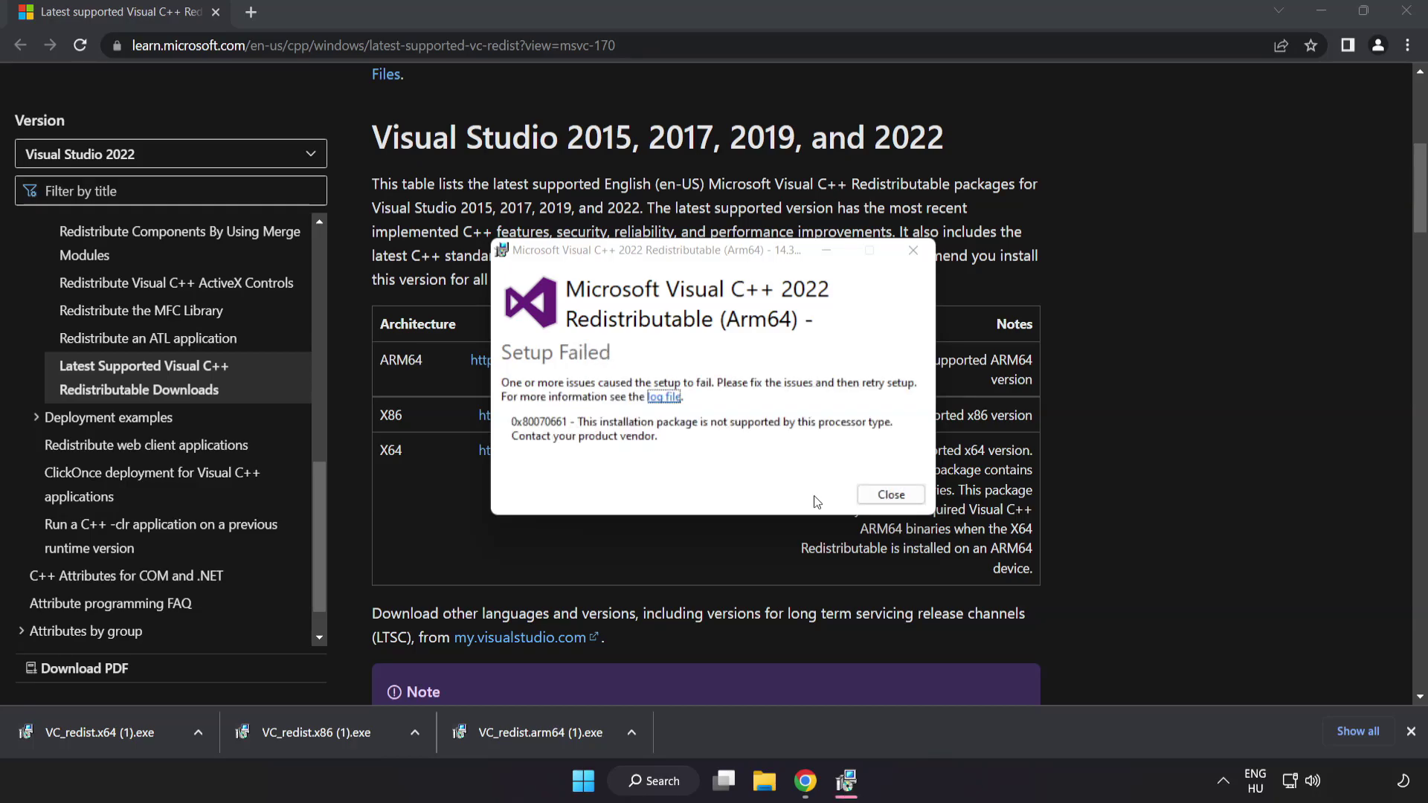
pyautogui.click(891, 495)
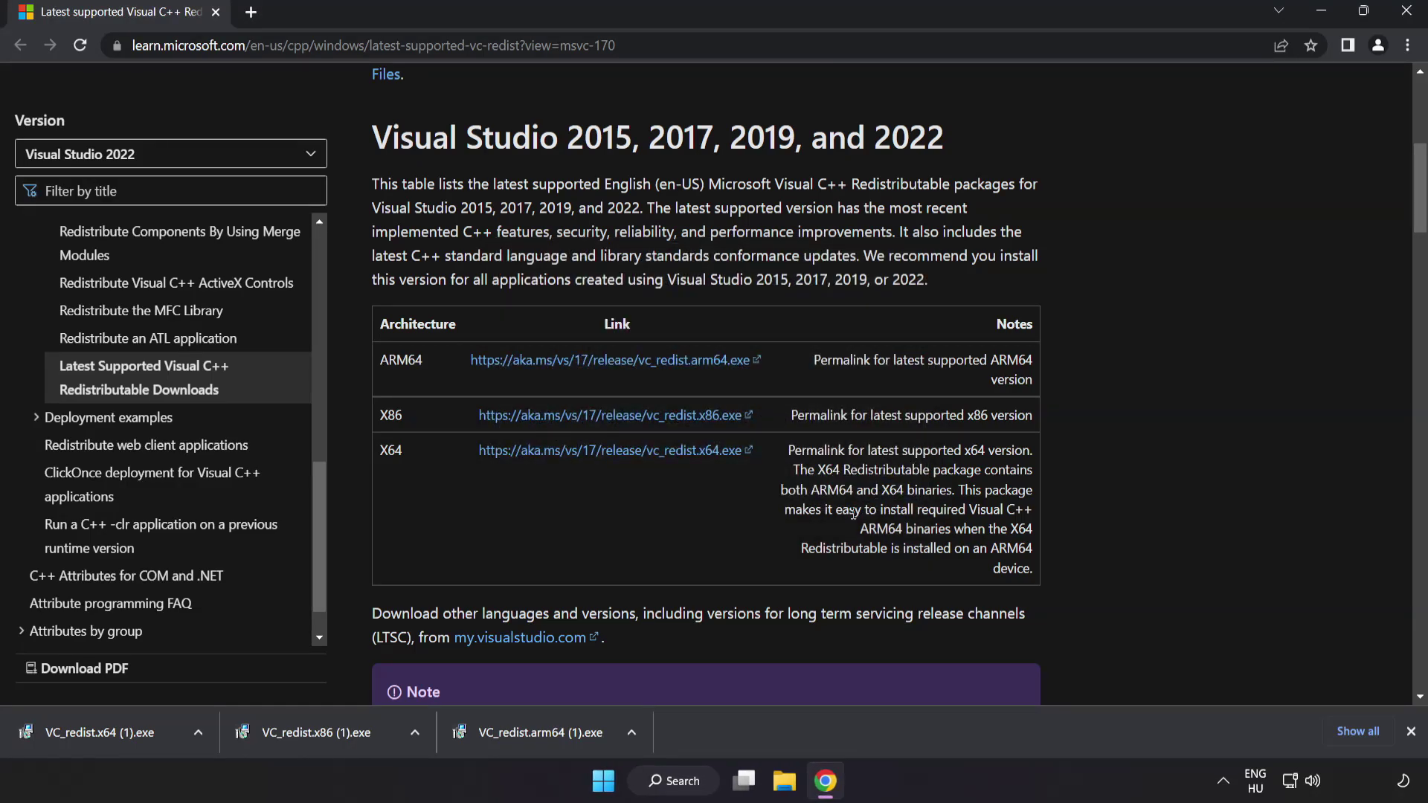
# - Launch the downloaded x86 Visual C++ Redistributable installer, VC_redist.x86 (1).exe
pyautogui.click(321, 735)
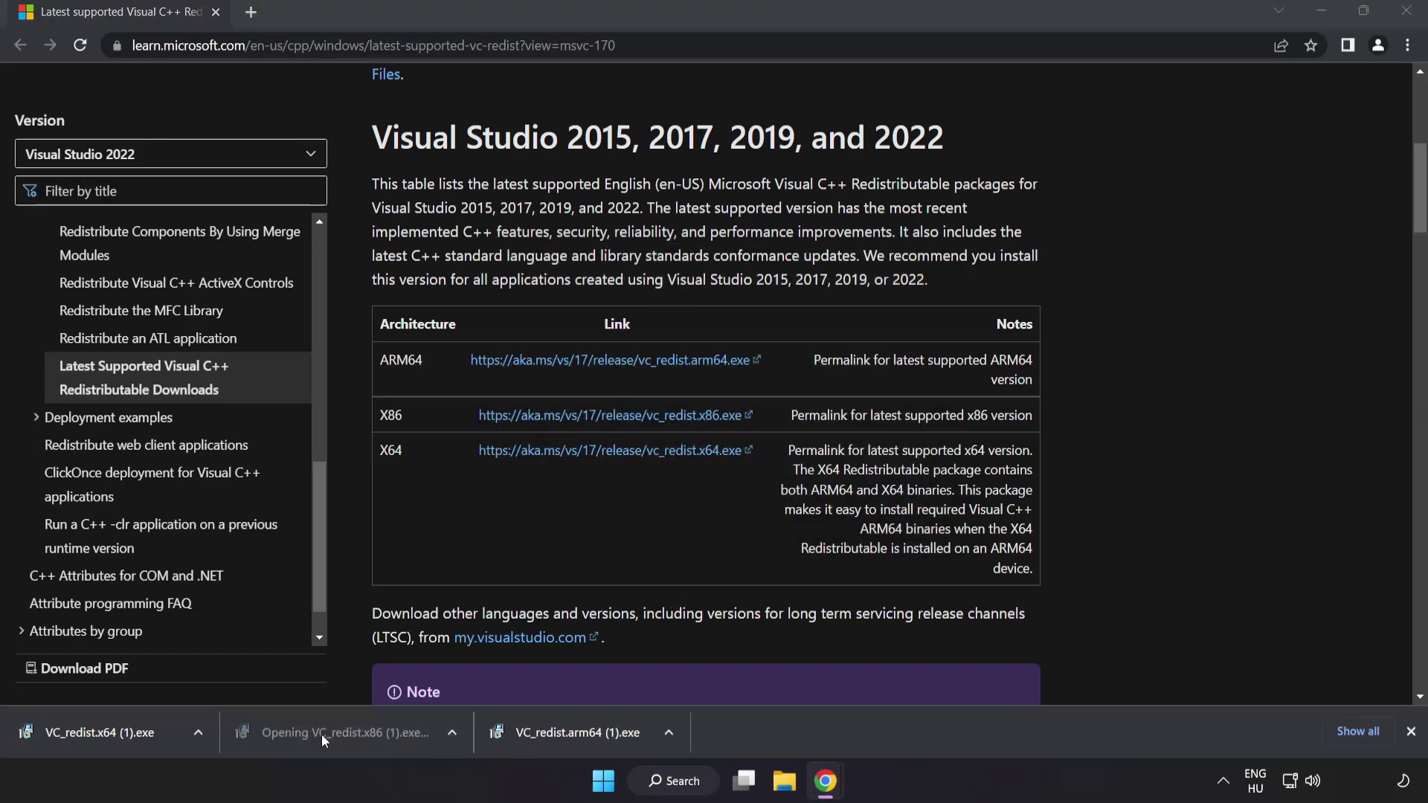